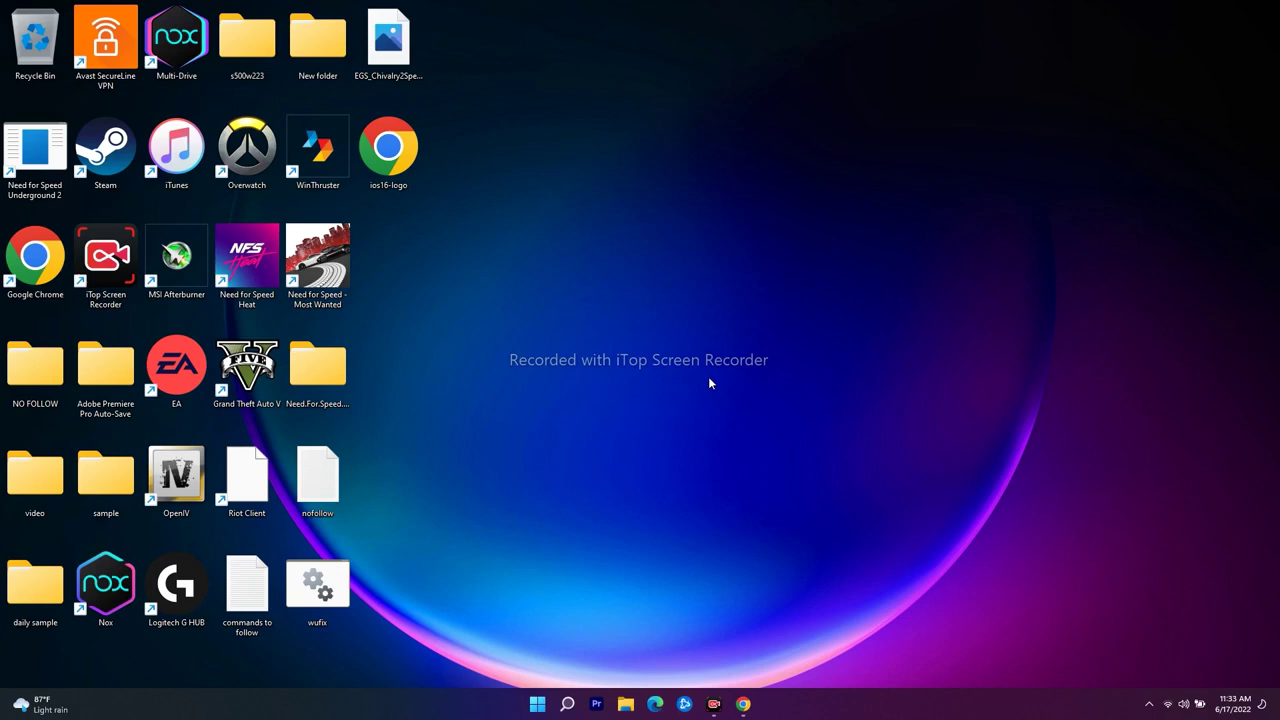
Launch Settings from taskbar search and go to System > Troubleshoot > Other troubleshooters.
left_click(567, 704)
type("settings")
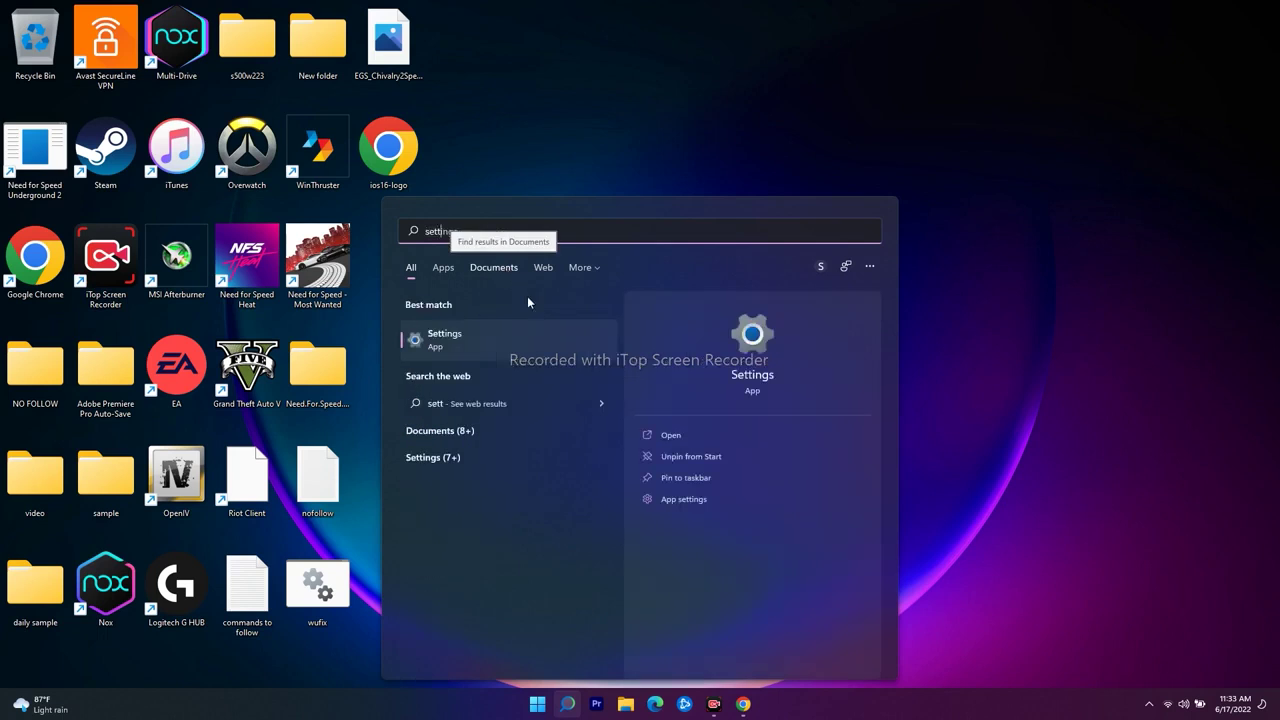
left_click(534, 342)
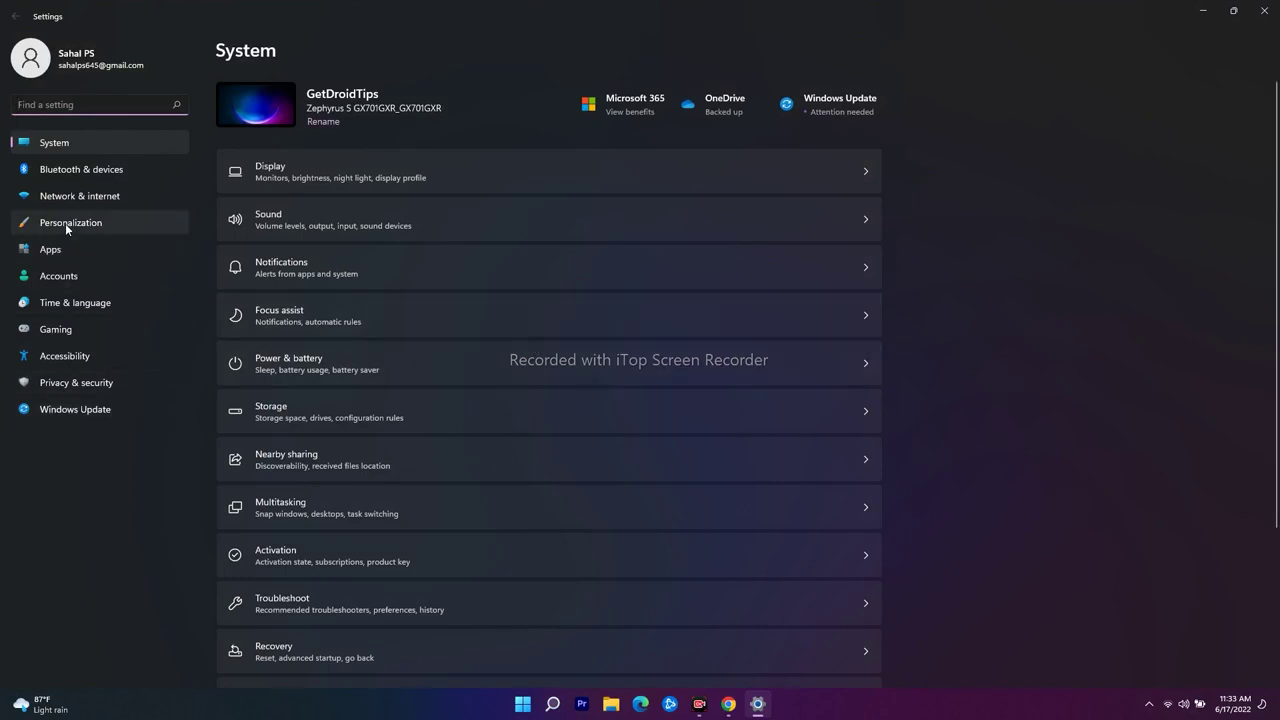
scroll(522, 470, "down", 3)
scroll(490, 495, "up", 5)
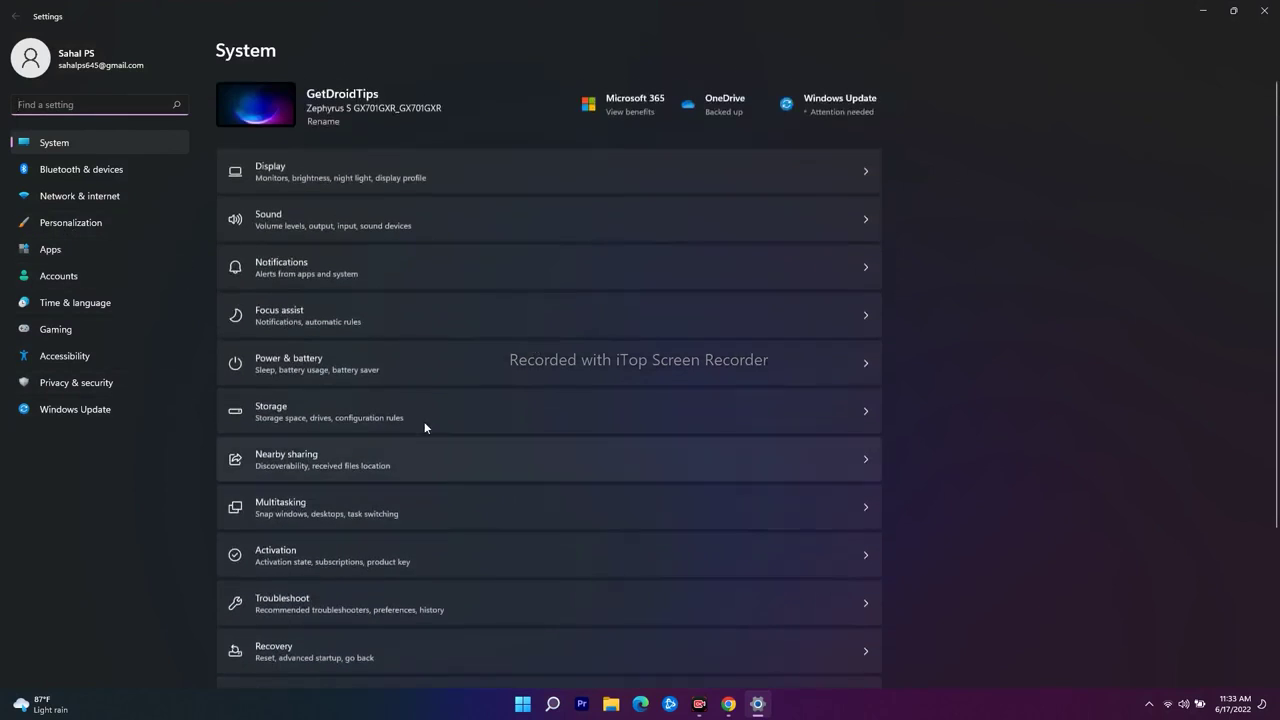
left_click(84, 143)
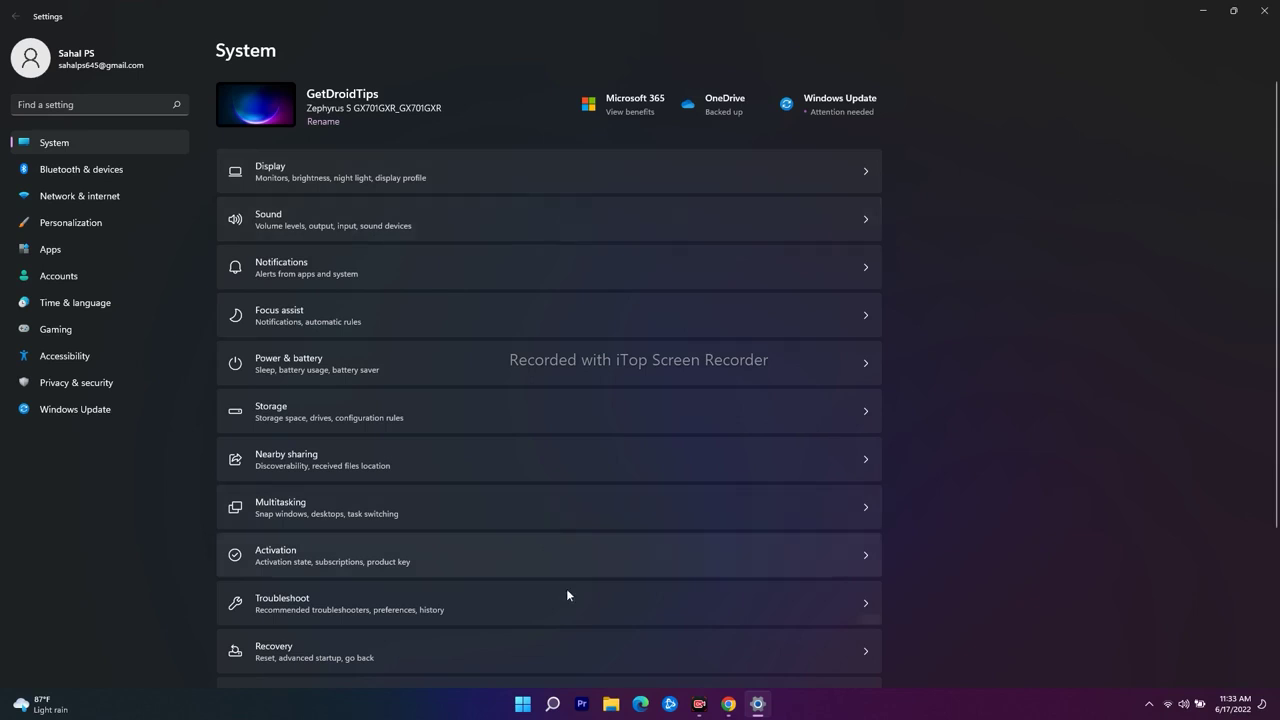
left_click(454, 600)
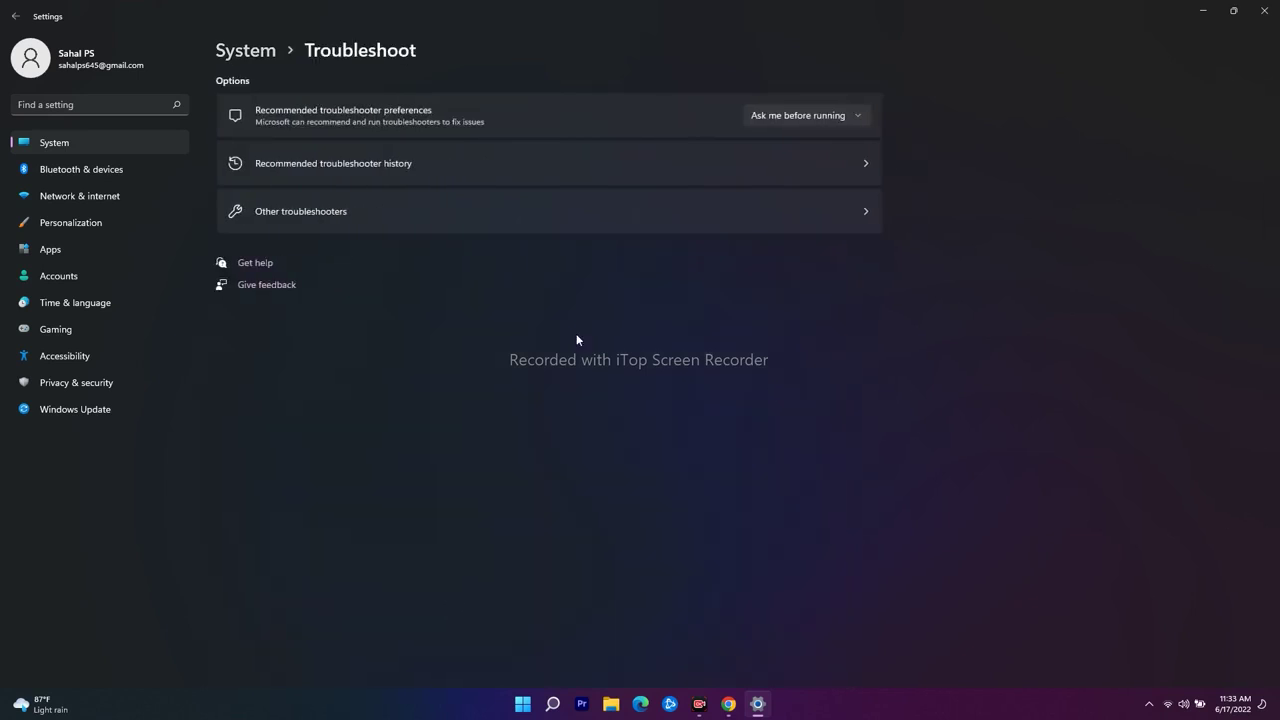
left_click(352, 213)
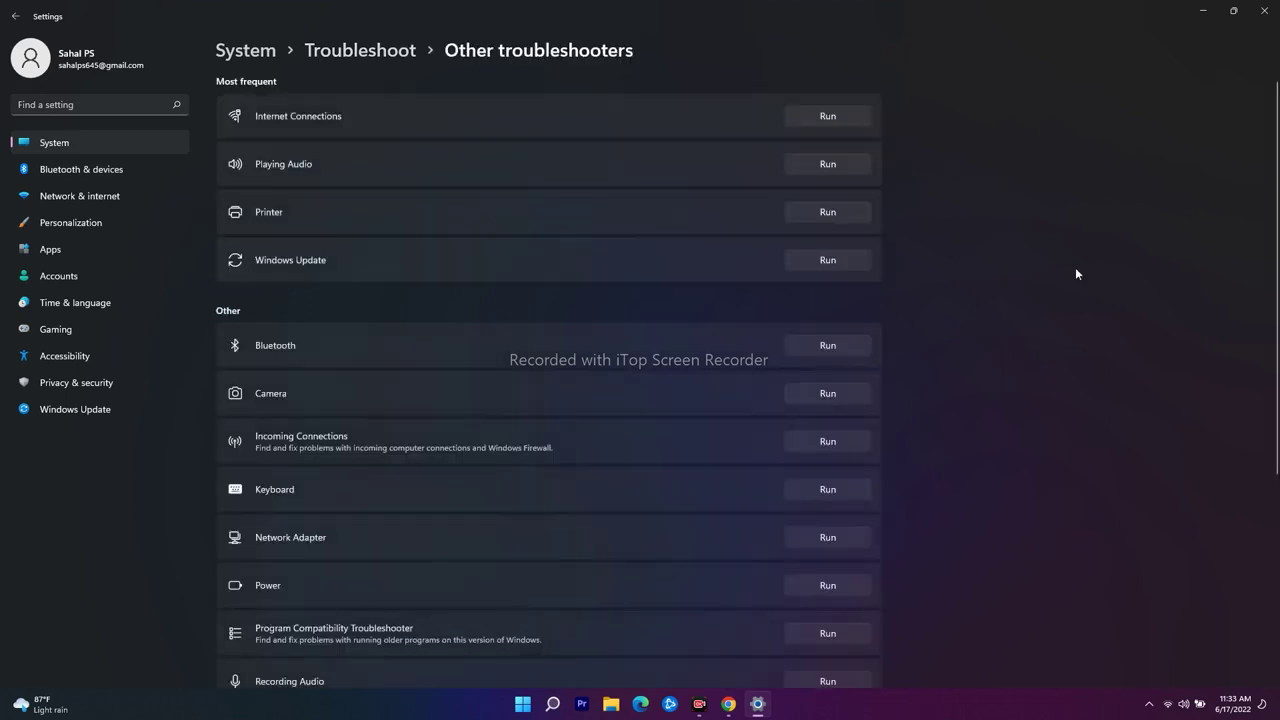
scroll(1111, 259, "down", 2)
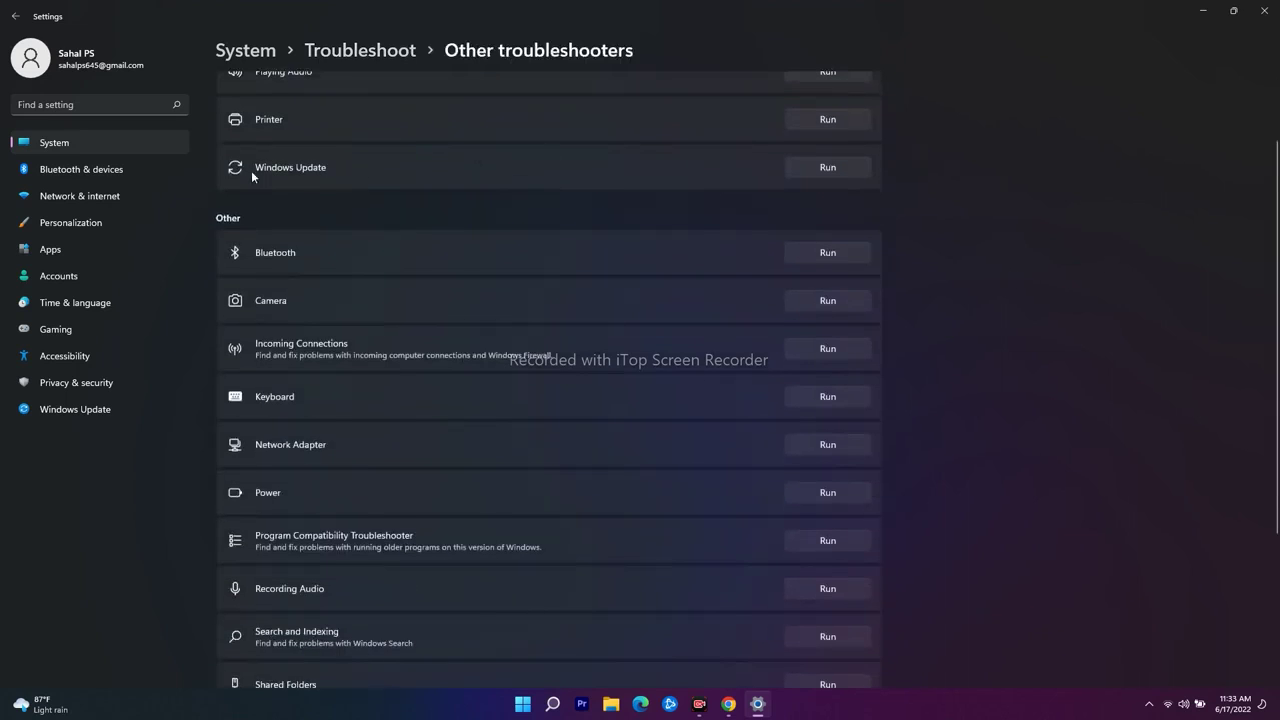
scroll(382, 186, "up", 2)
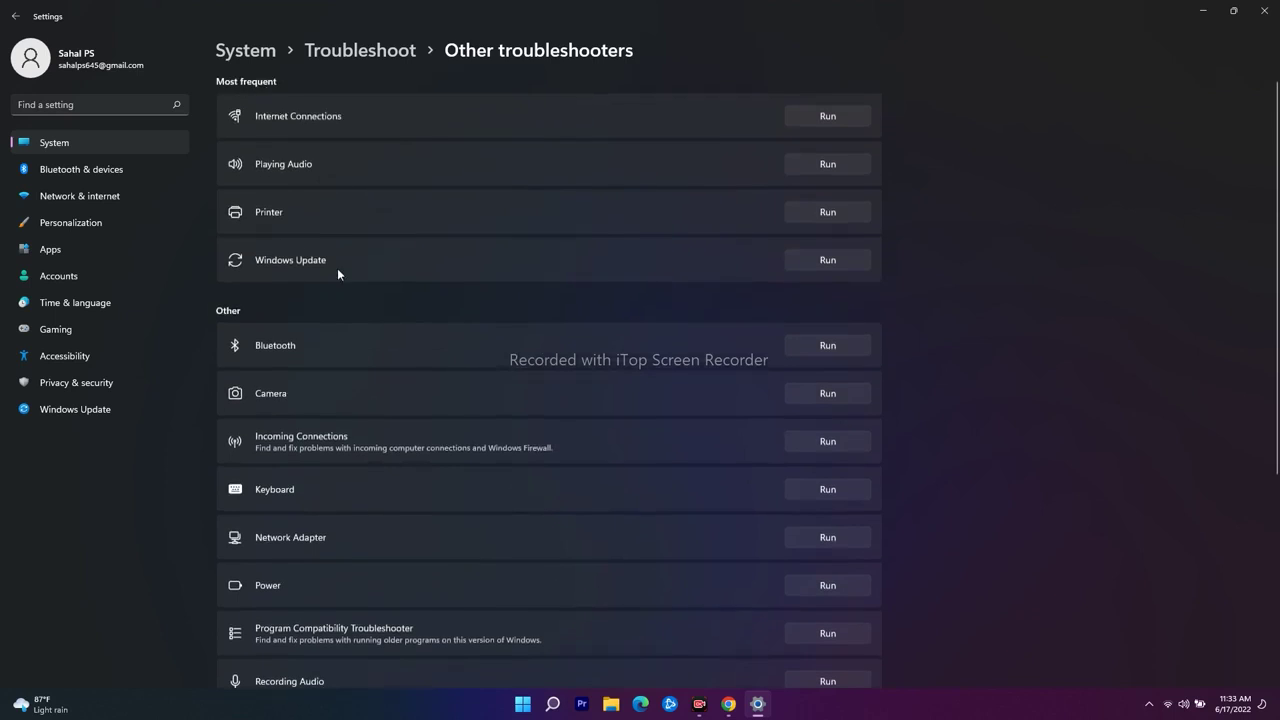
Run the Windows Update troubleshooter, confirm its fix with Yes, then close Settings.
left_click(825, 262)
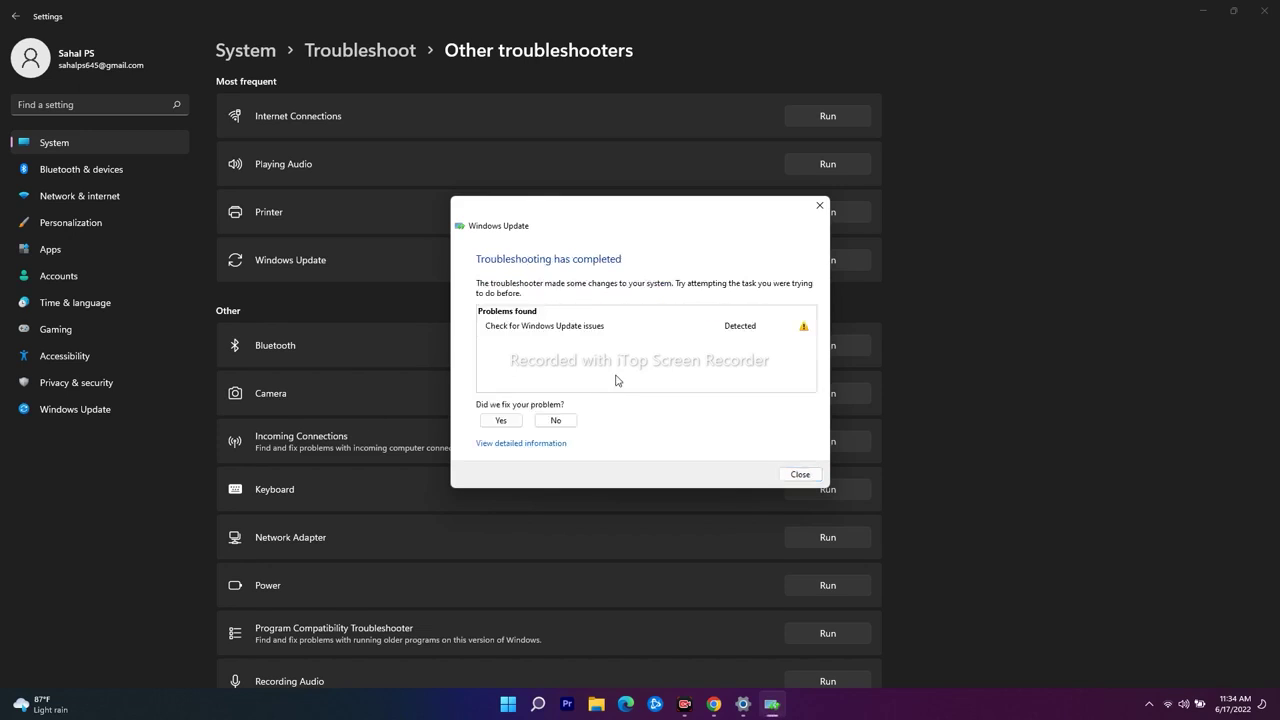
left_click(501, 420)
left_click(800, 474)
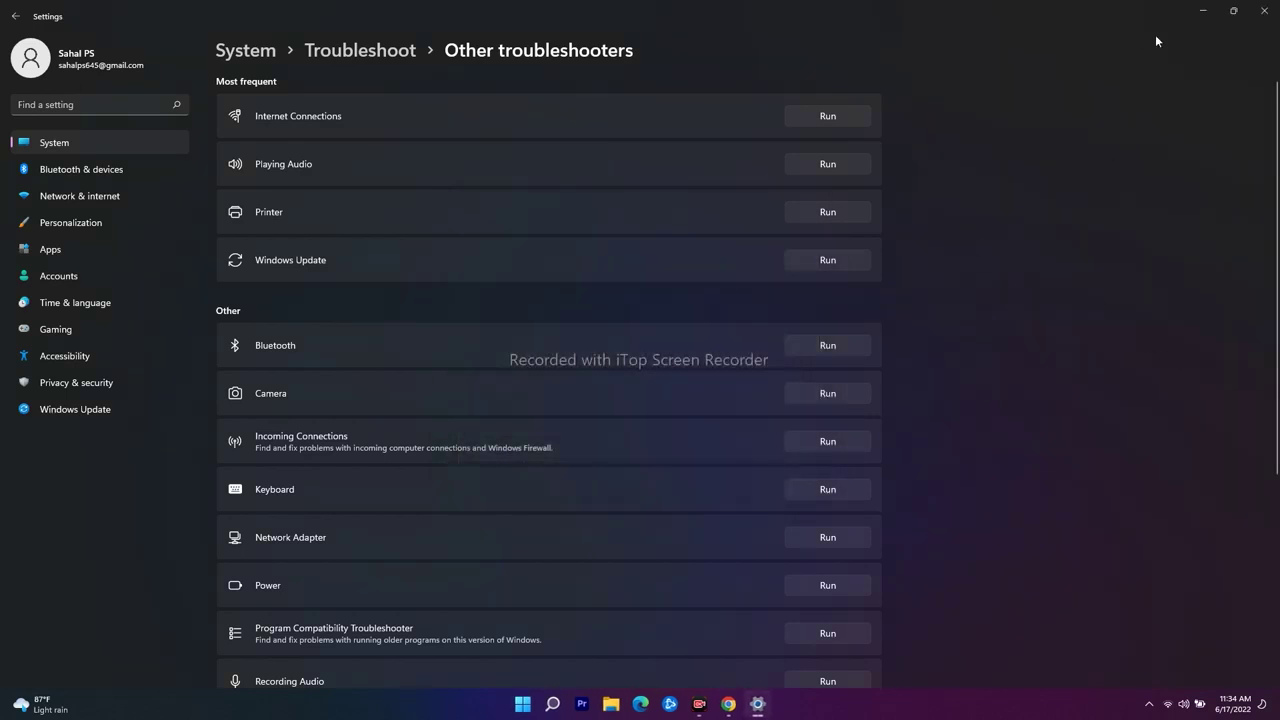
left_click(1265, 11)
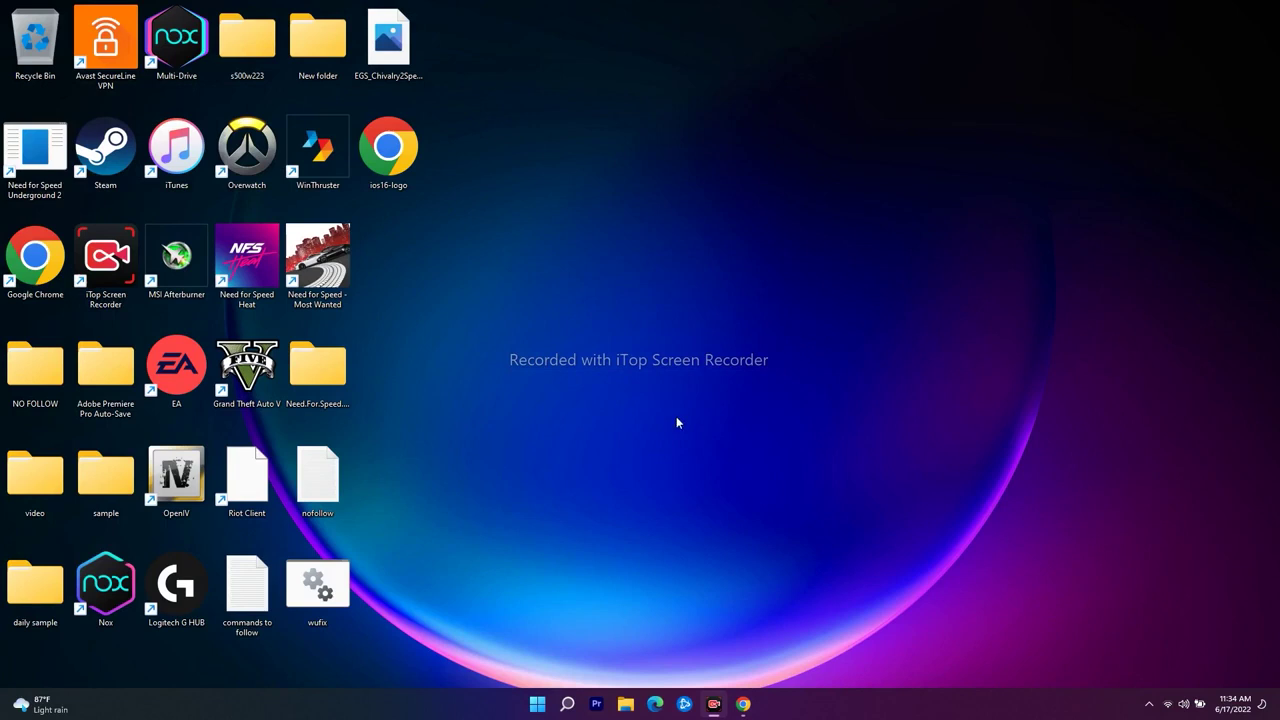
Launch the Services console from Windows search.
left_click(567, 704)
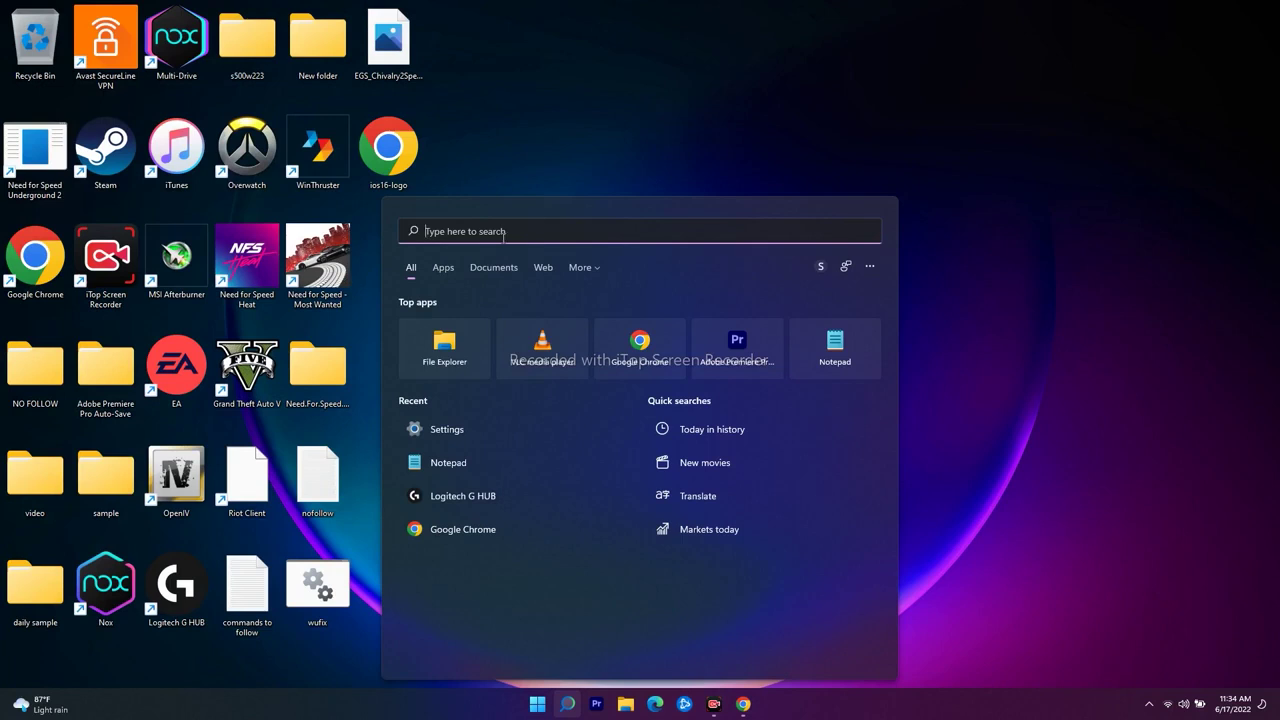
type("services")
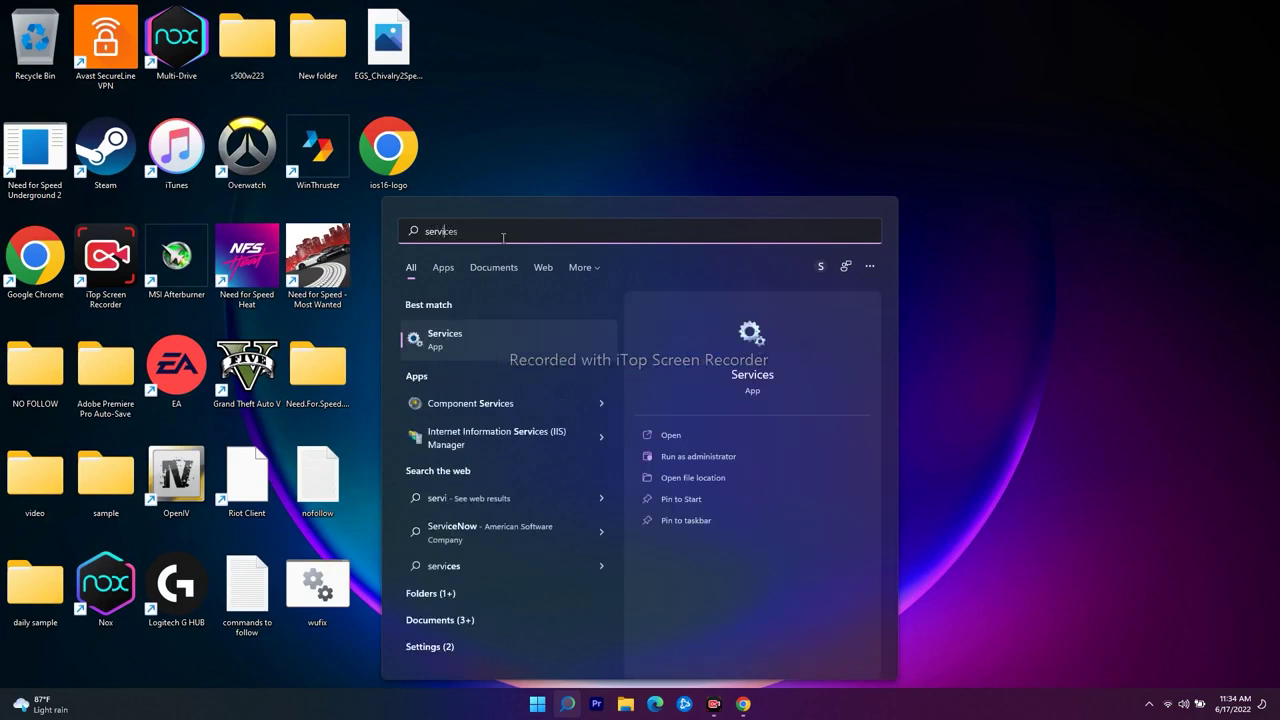
left_click(481, 338)
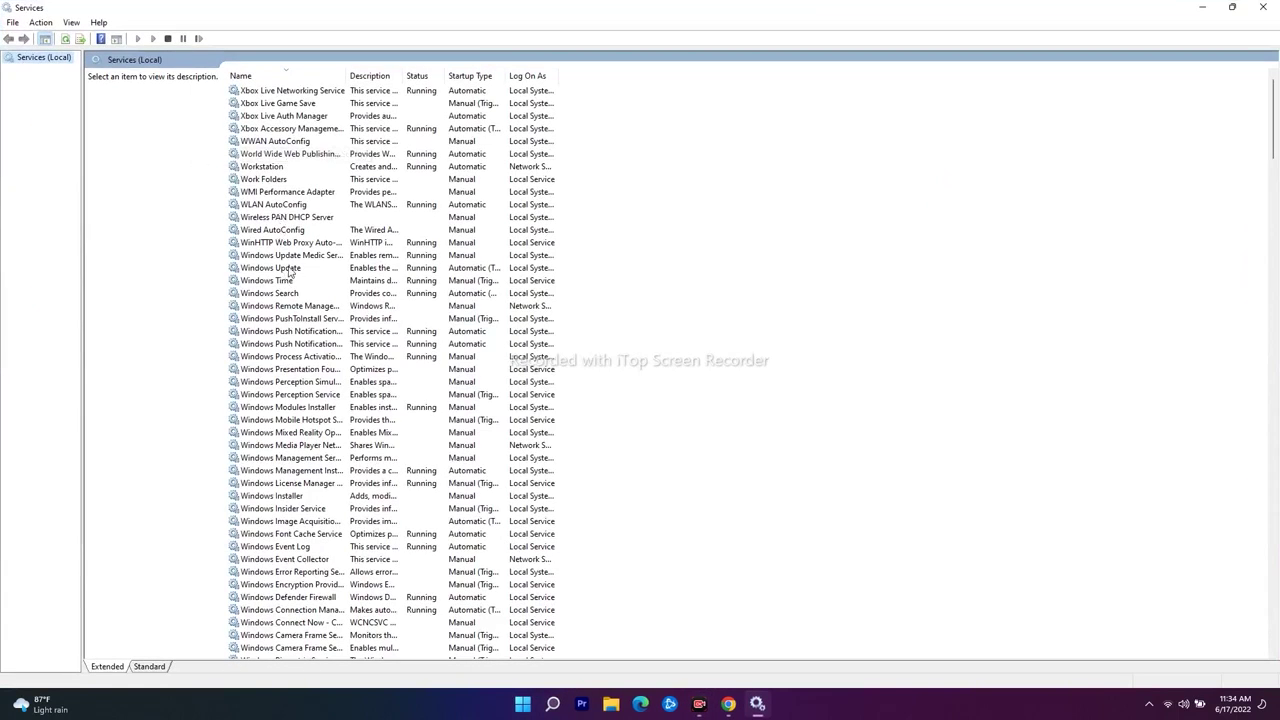
Keep Windows Update's startup type Automatic, apply it, and restart the service.
double_click(293, 270)
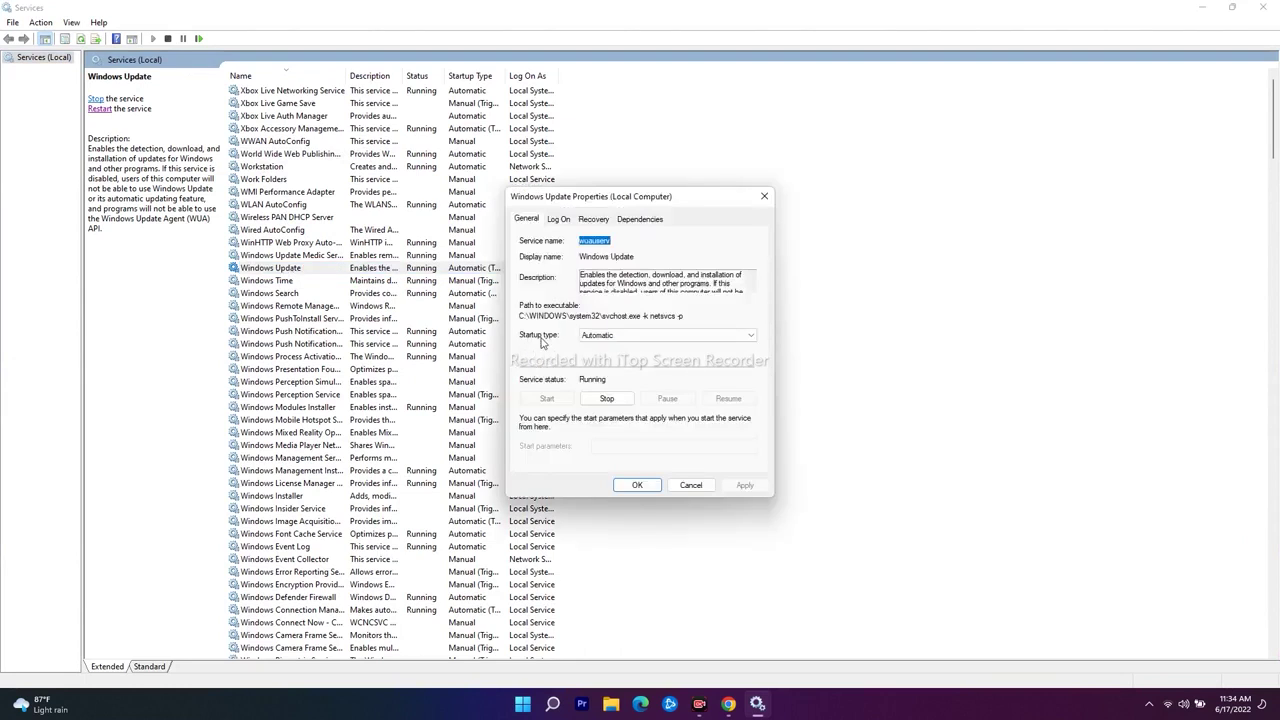
left_click(618, 338)
left_click(622, 358)
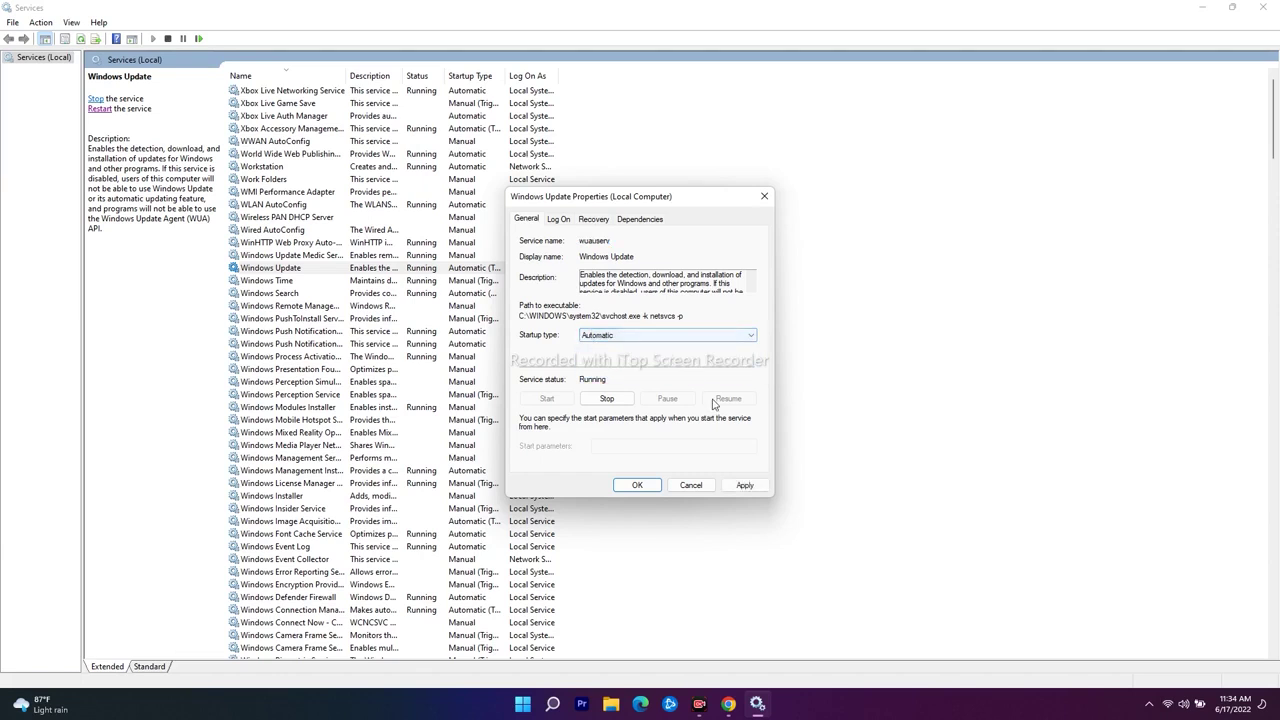
left_click(745, 485)
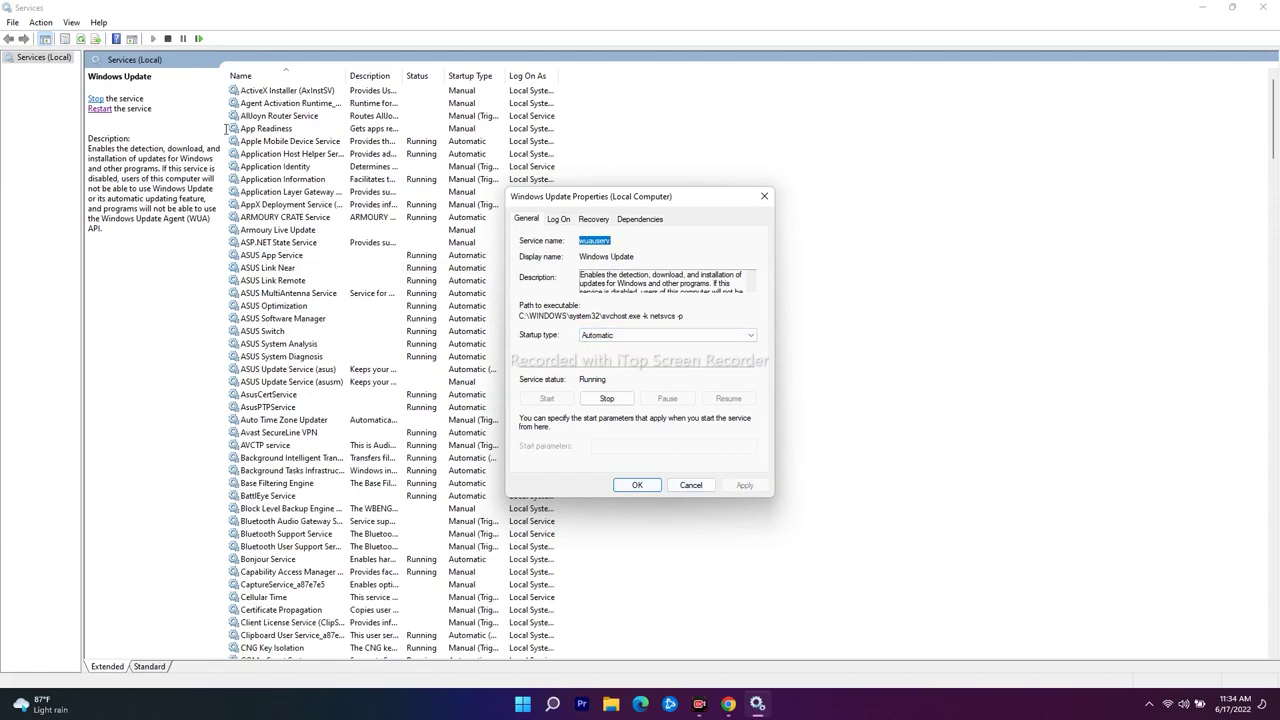
left_click(99, 108)
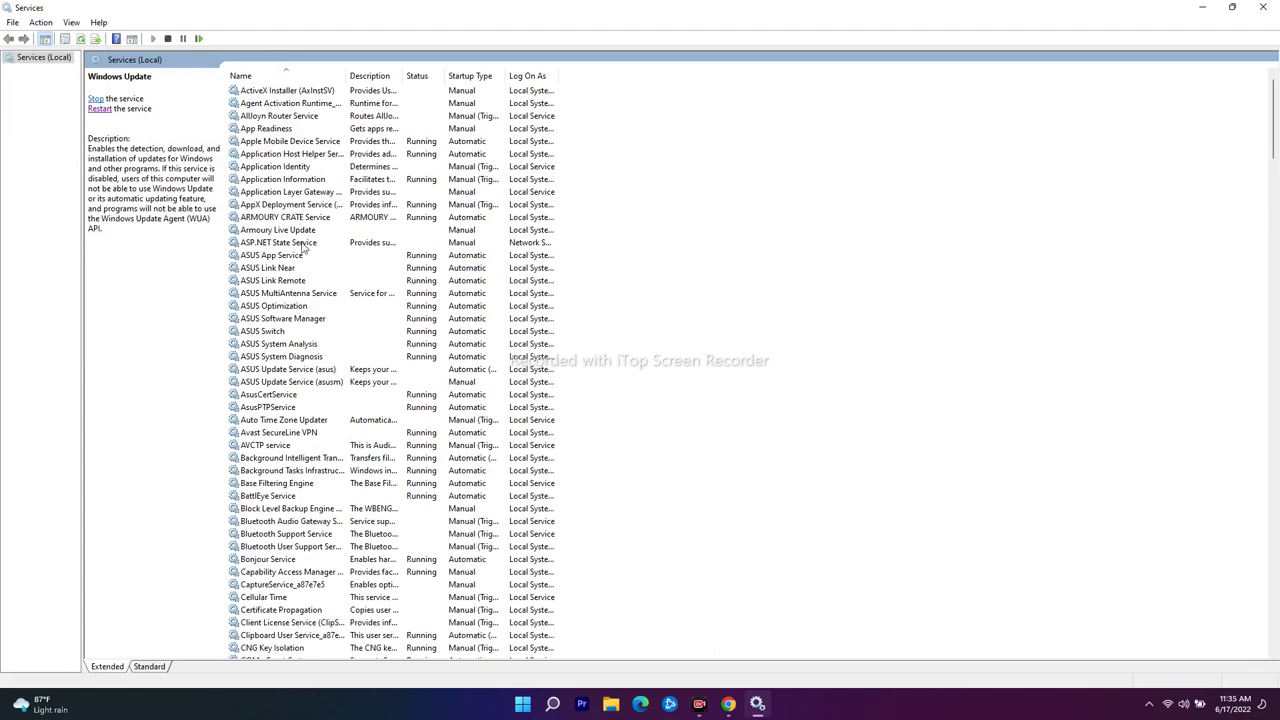
scroll(349, 260, "down", 2)
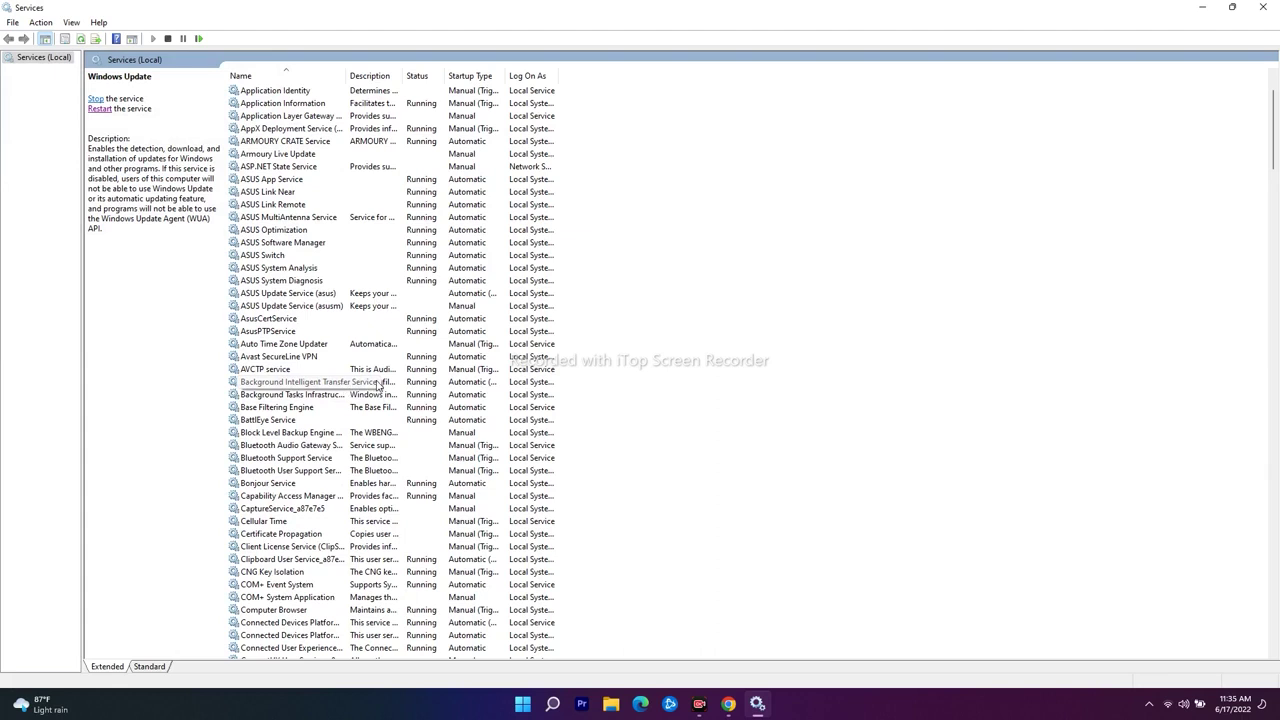
Set Background Intelligent Transfer Service startup to Automatic, apply with OK, and restart it.
right_click(314, 386)
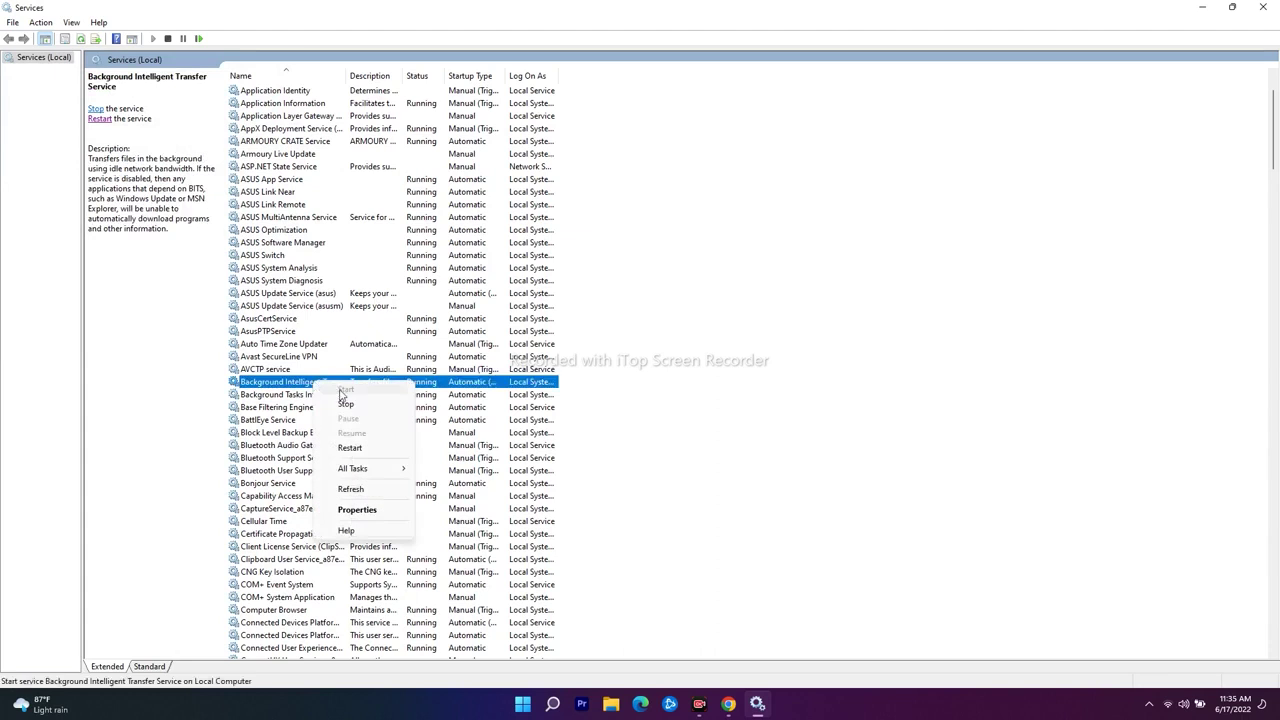
double_click(314, 386)
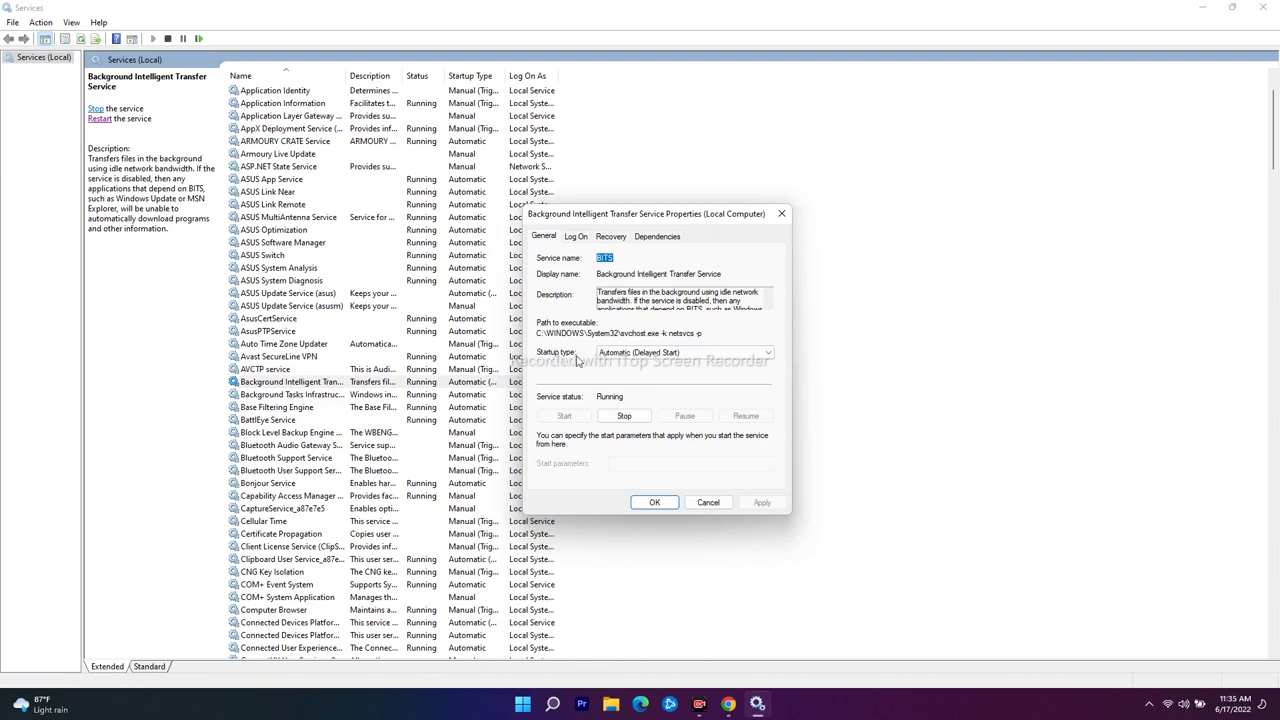
left_click(642, 356)
left_click(634, 374)
left_click(760, 503)
left_click(654, 502)
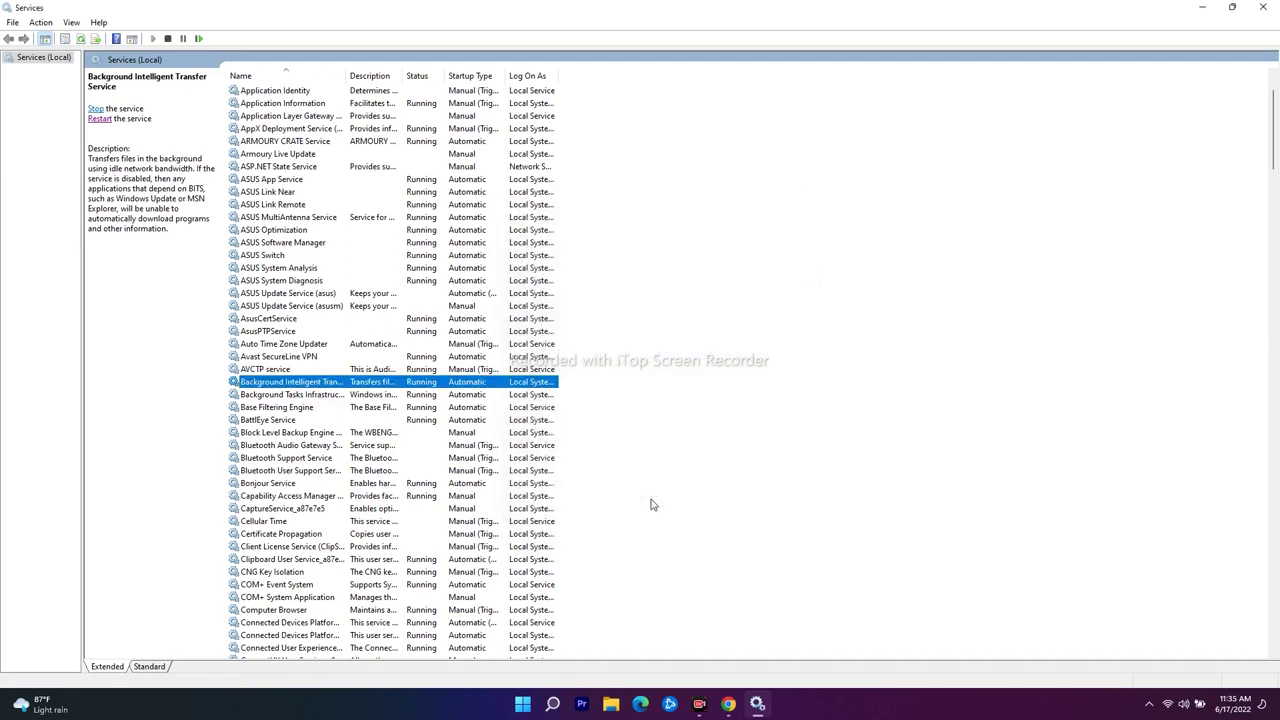
left_click(101, 122)
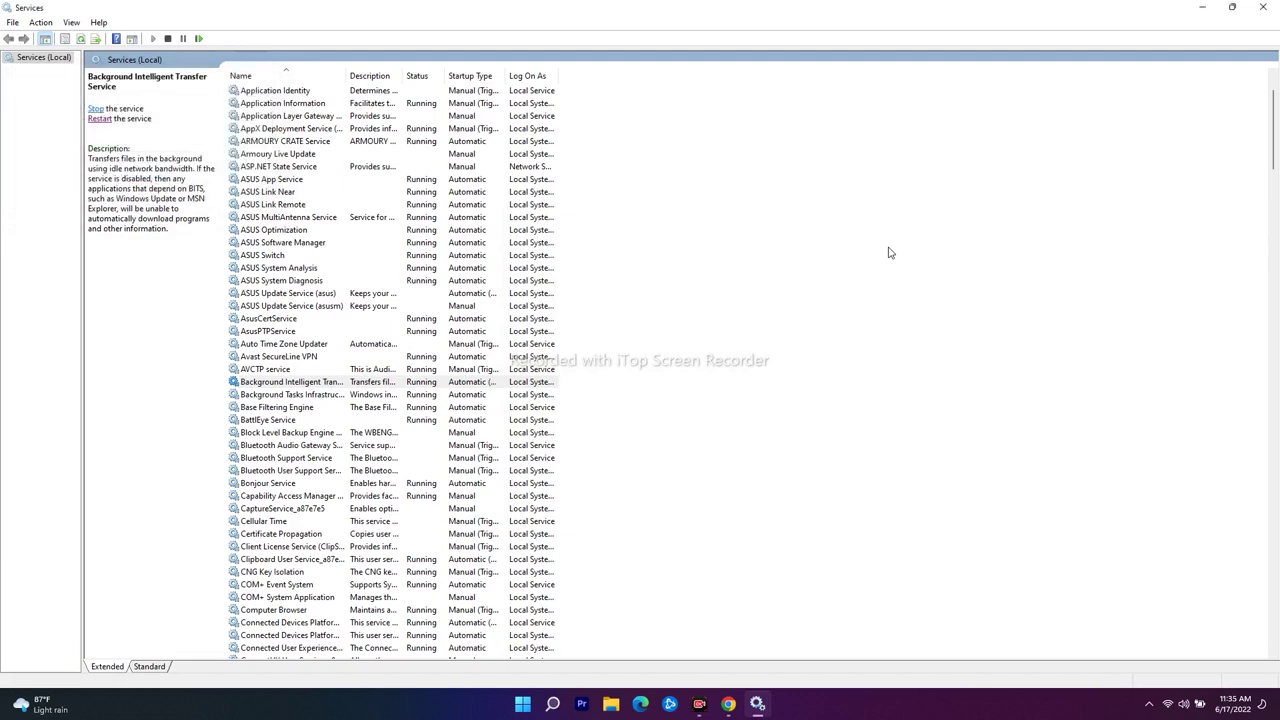
Dismiss the open-dialog error, close Windows Update properties, and close Services.
left_click(1263, 7)
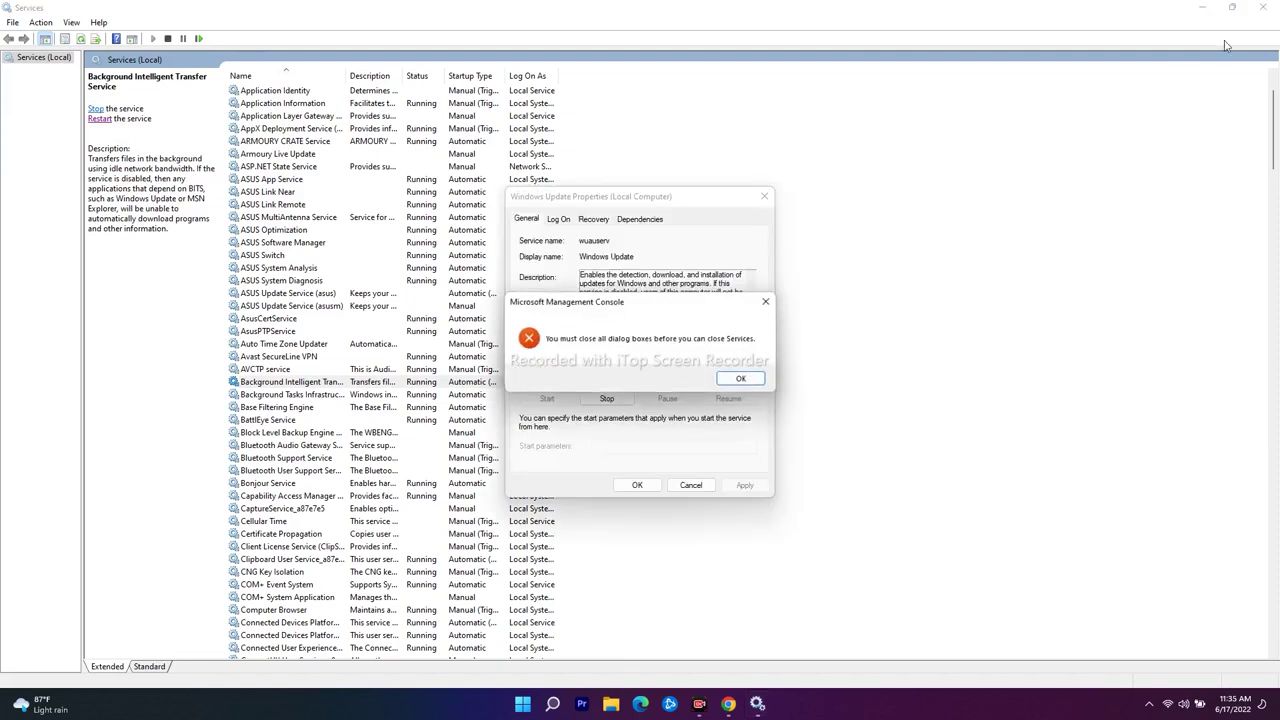
left_click(742, 379)
left_click(690, 485)
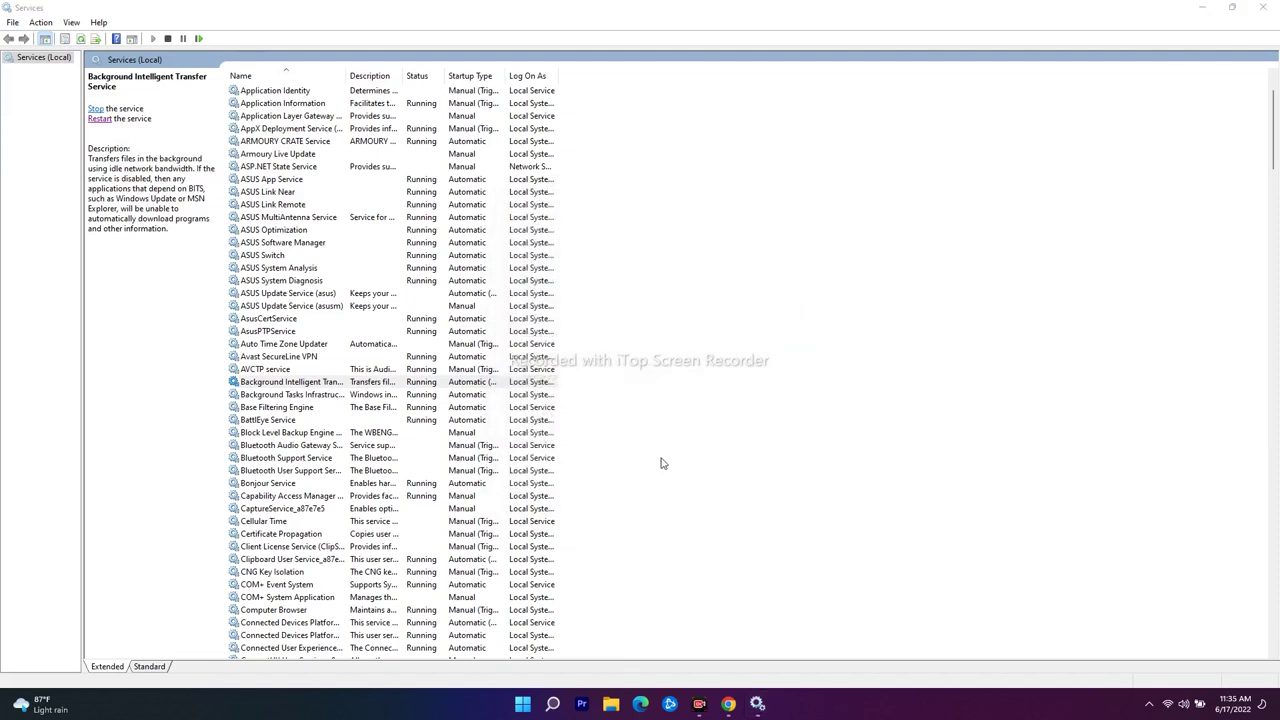
left_click(1263, 7)
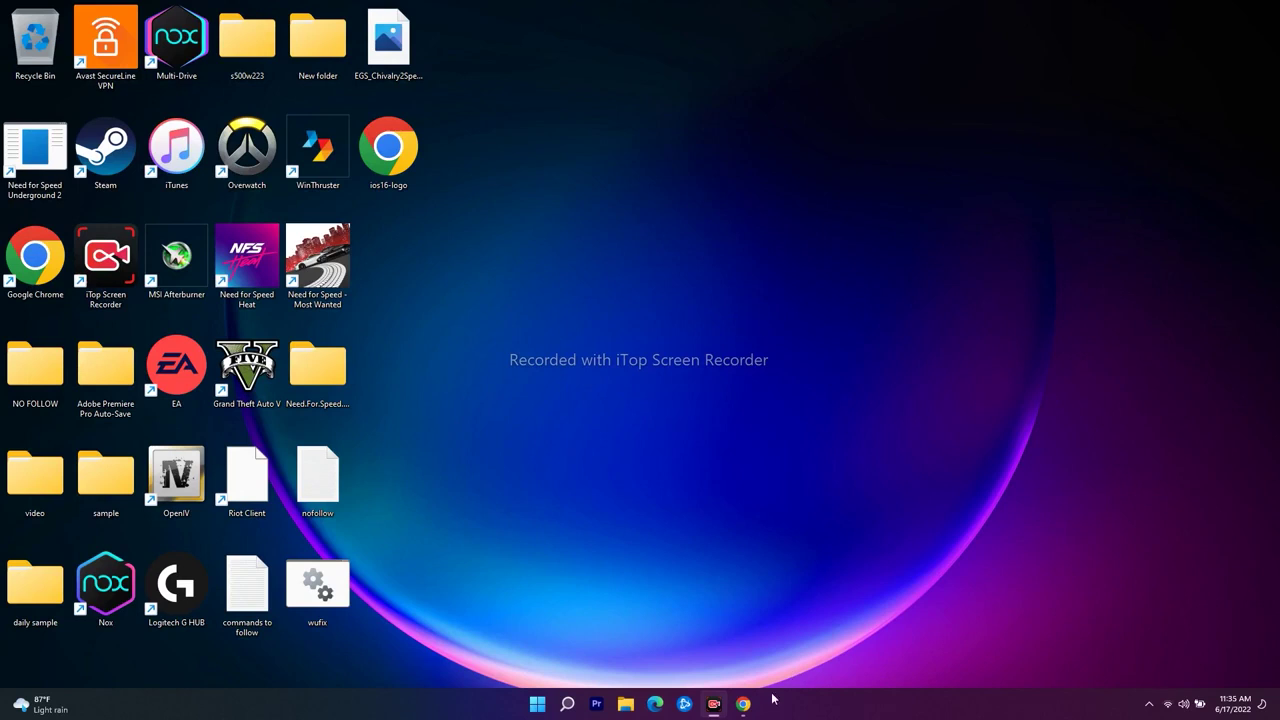
Search the Update Catalog for KB5014697 and review the Windows 11 x64 update's details.
left_click(743, 704)
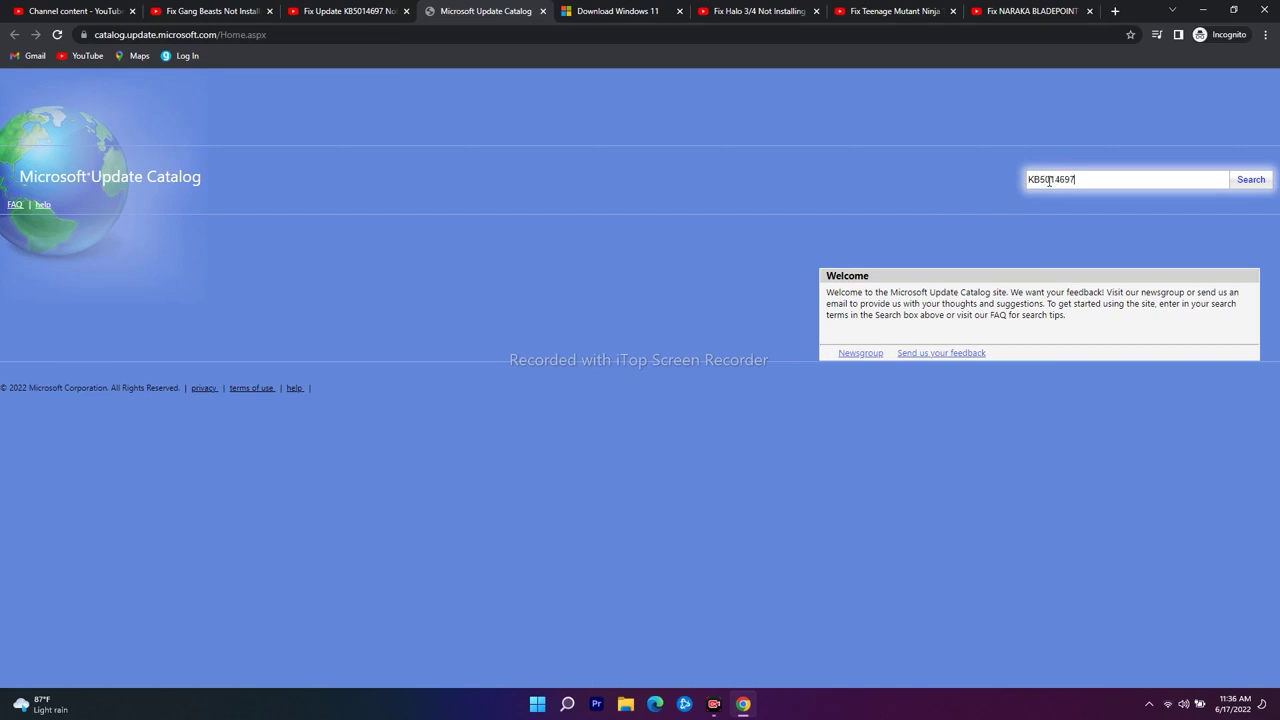
left_click(1249, 182)
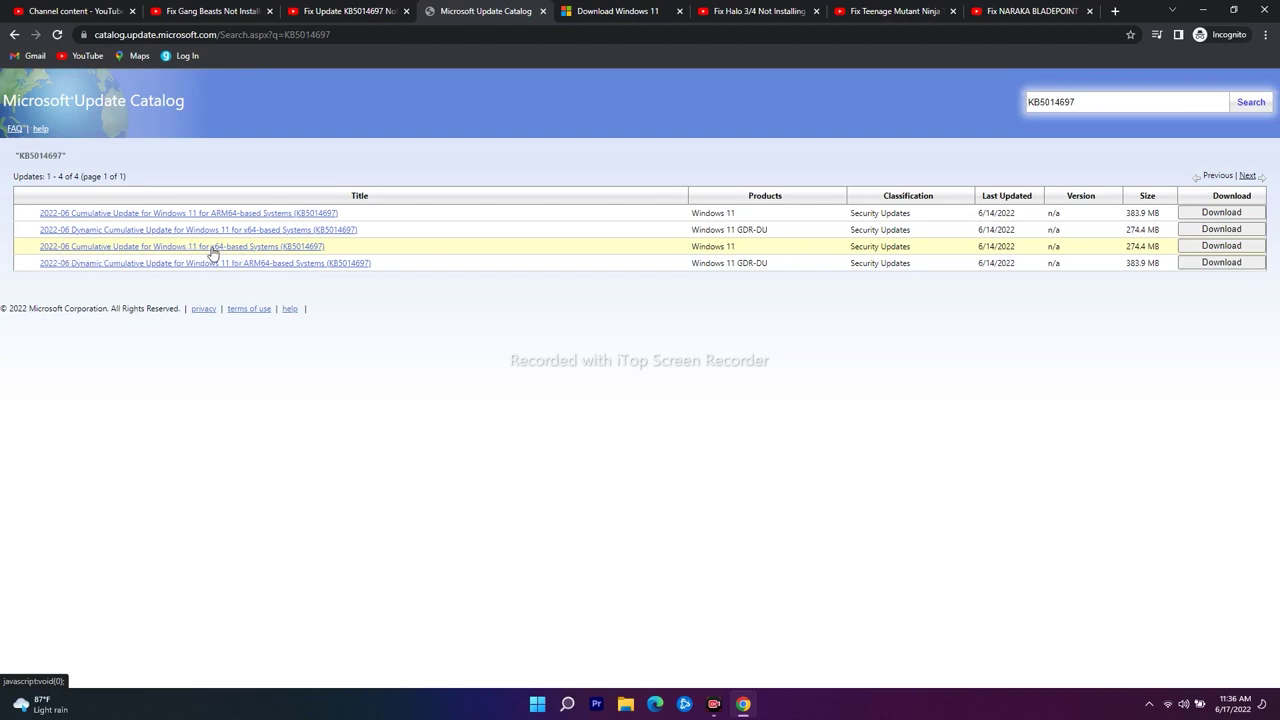
left_click(271, 250)
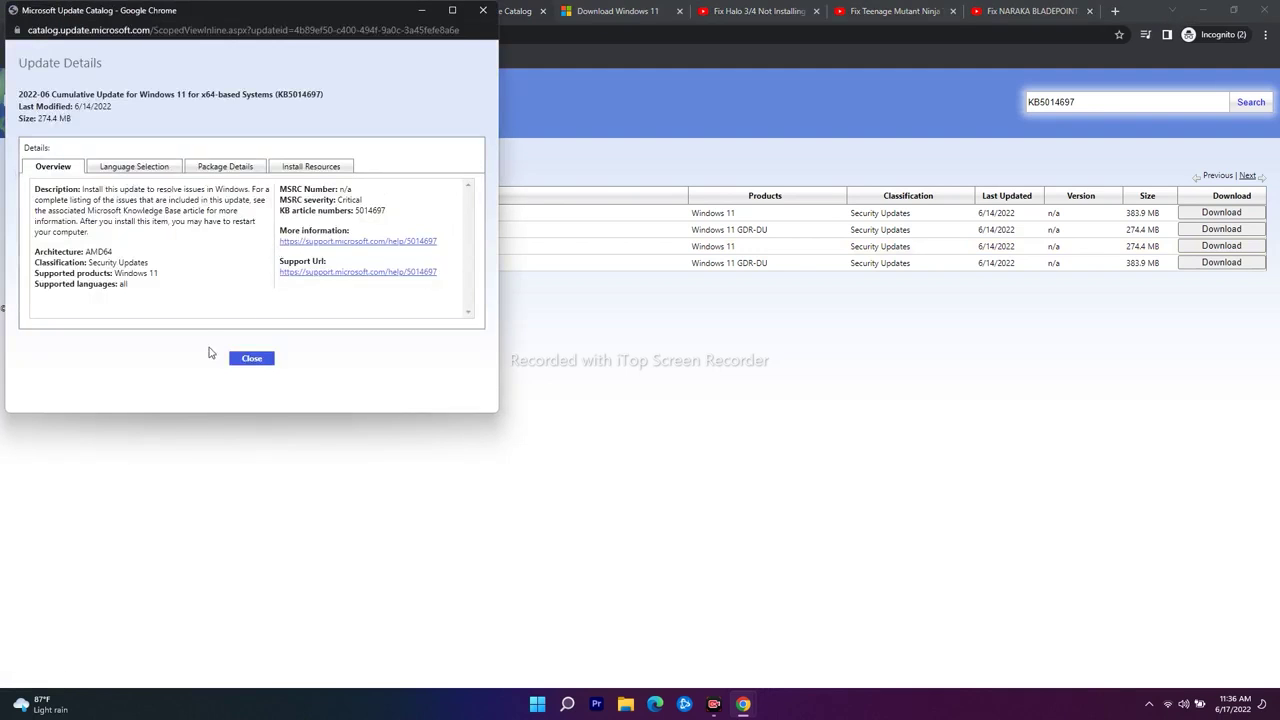
left_click(110, 168)
left_click(232, 168)
left_click(310, 168)
left_click(34, 170)
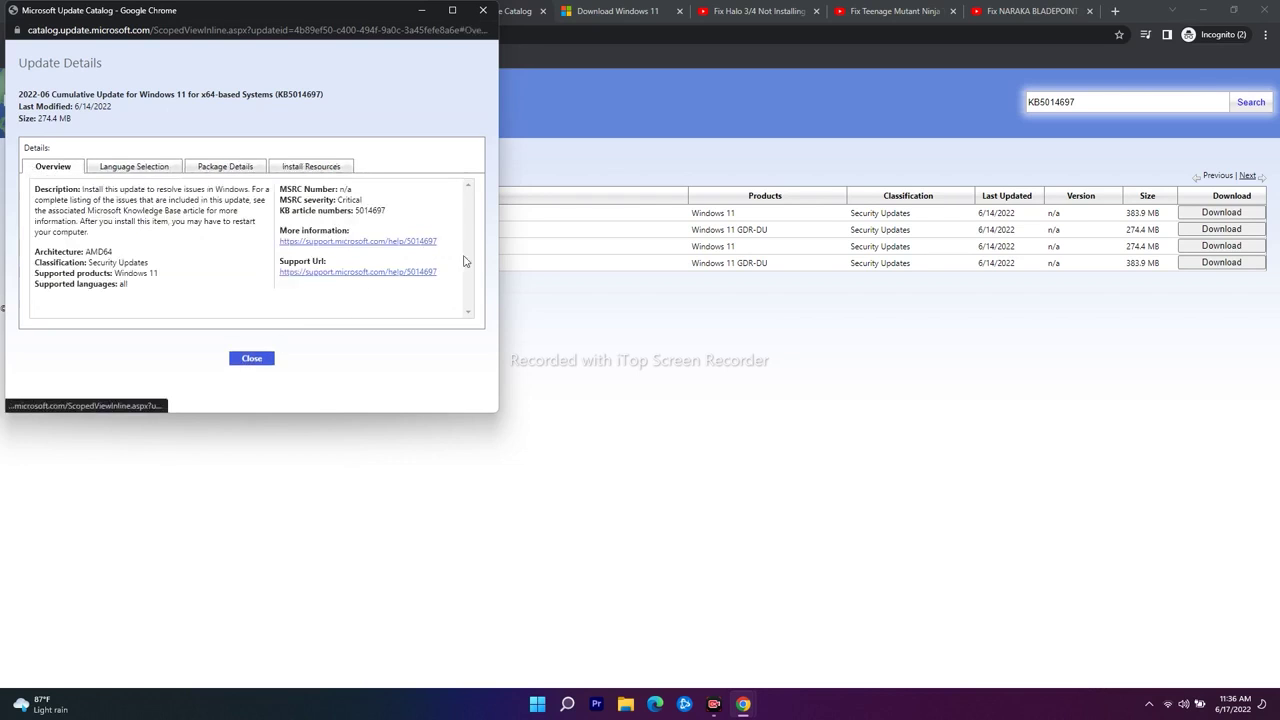
left_click(483, 10)
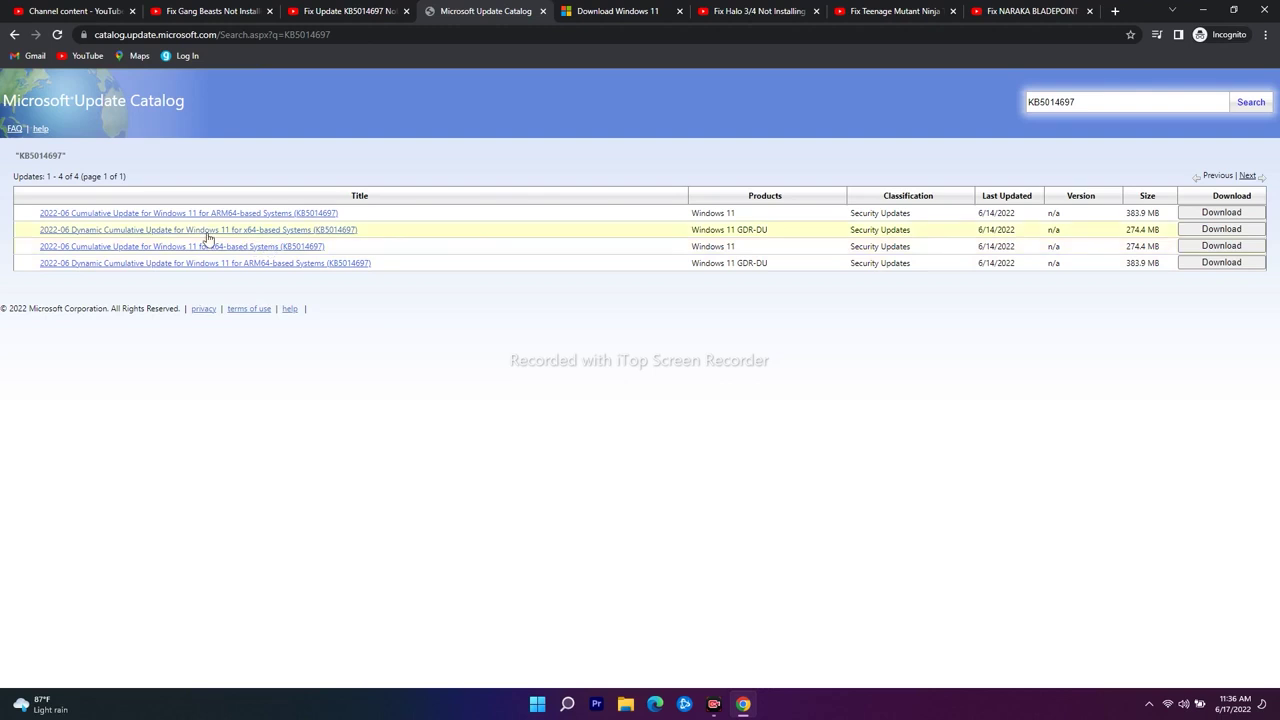
Download the x64 KB5014697 update's .msu file and close the download window.
left_click(1185, 247)
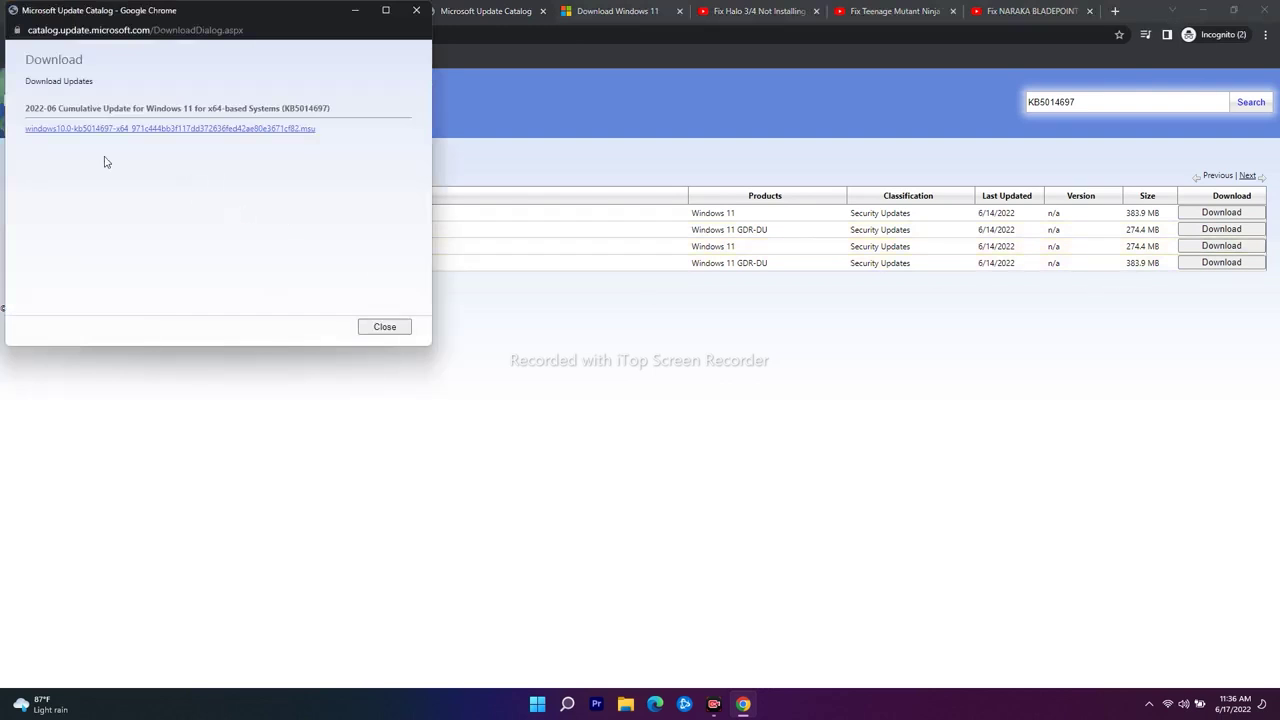
left_click(134, 128)
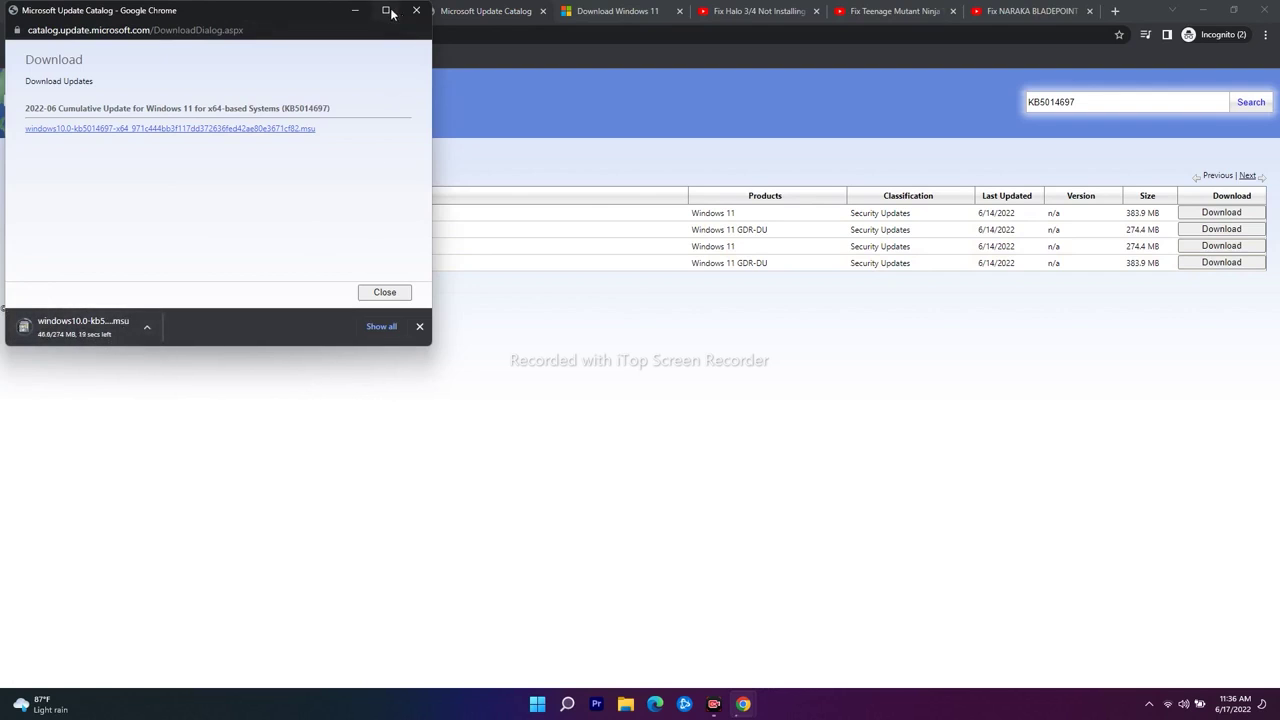
left_click(385, 292)
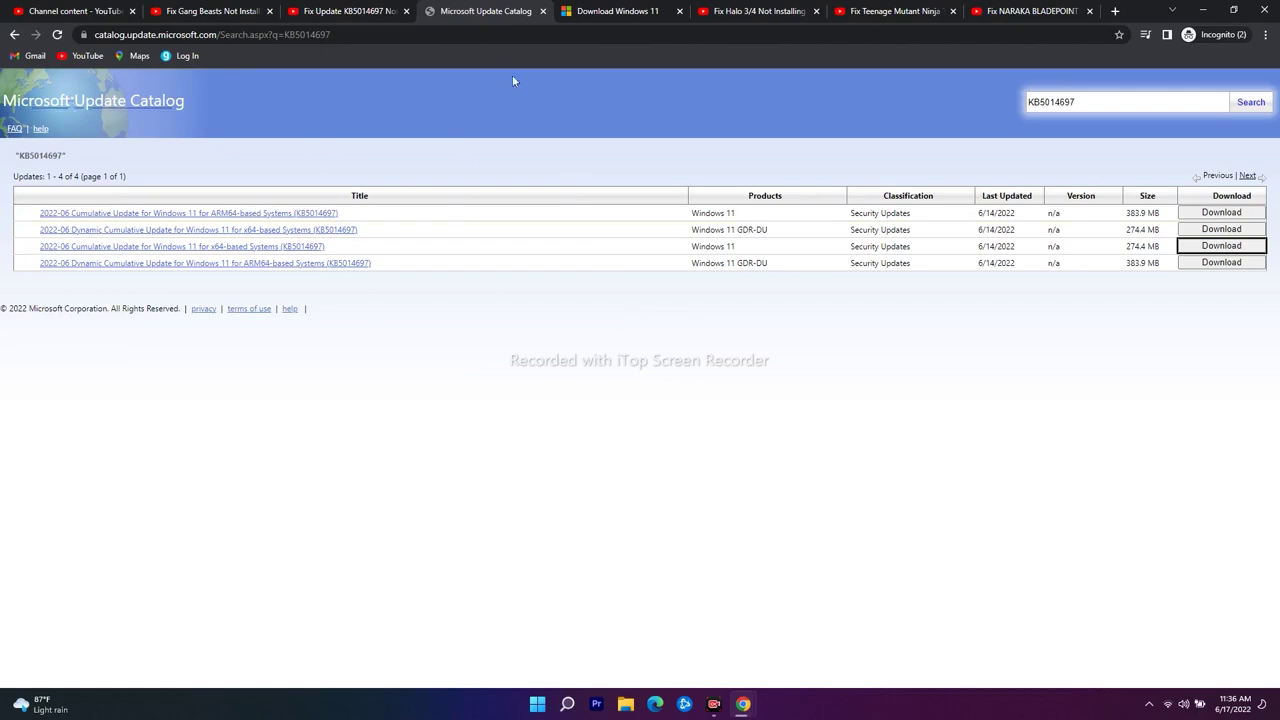
View Windows 11 Installation Assistant on the Download Windows 11 page, then minimize Chrome.
left_click(592, 10)
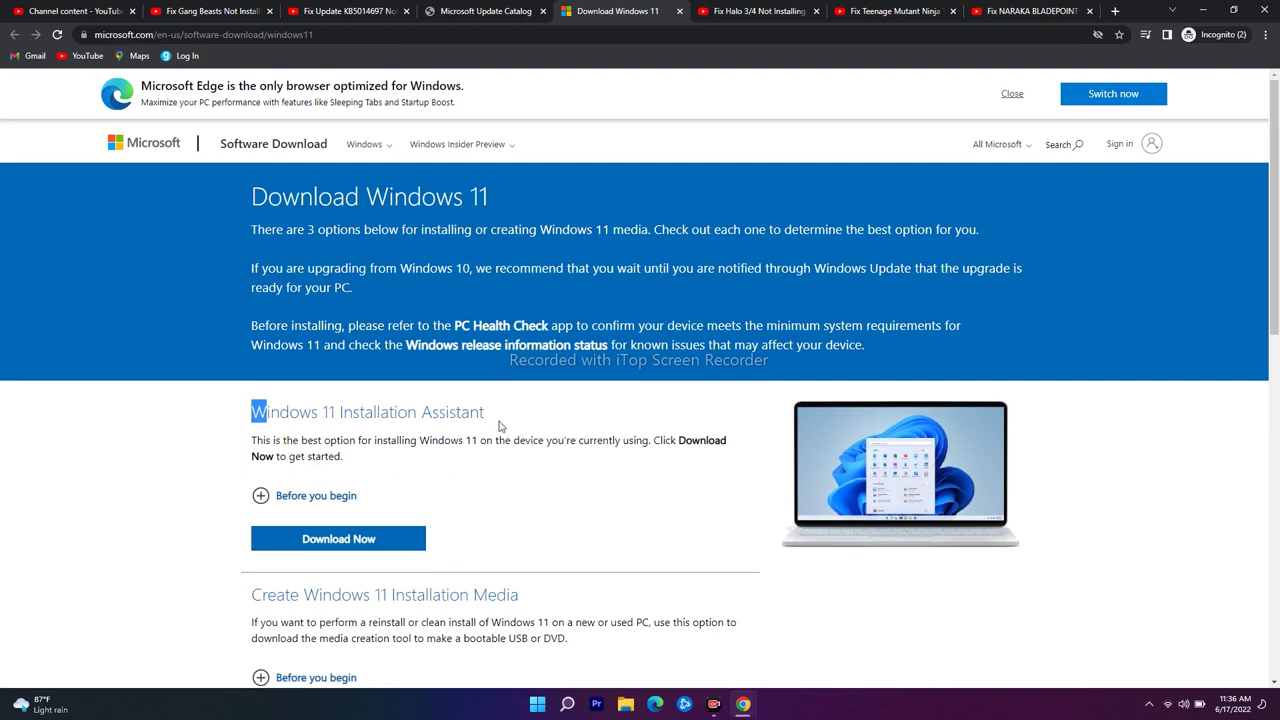
scroll(597, 421, "down", 2)
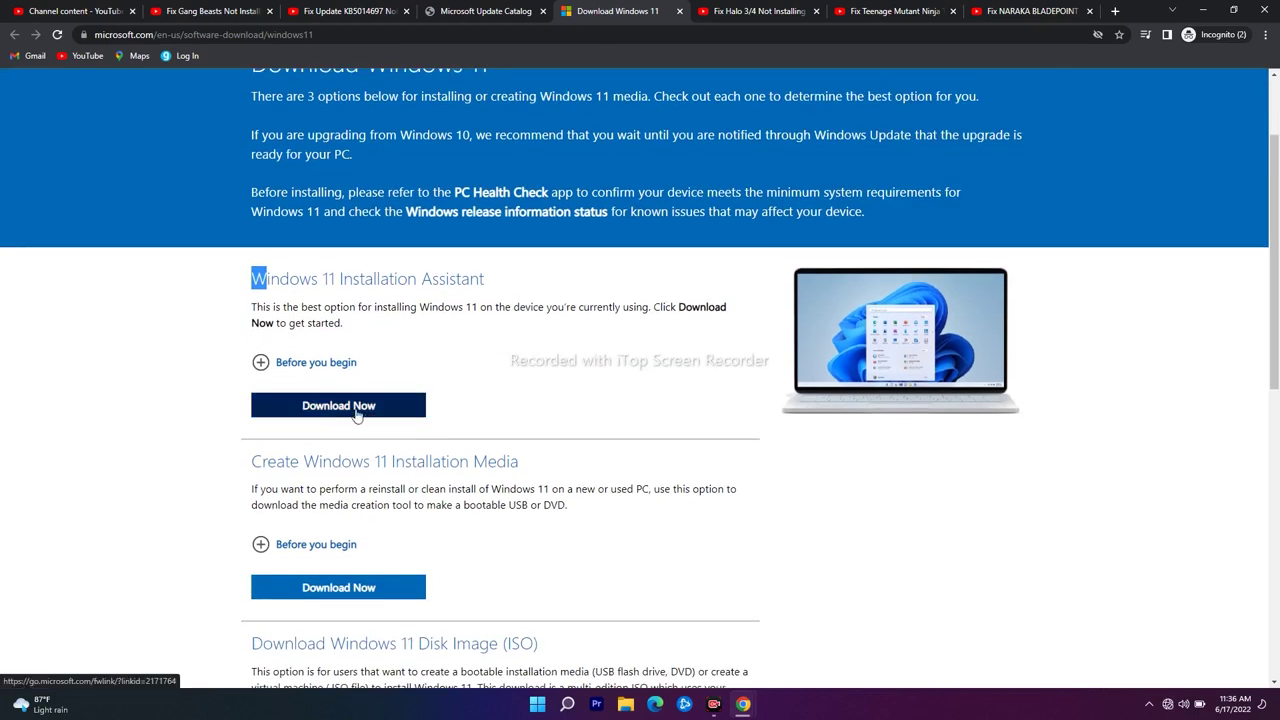
scroll(379, 478, "up", 1)
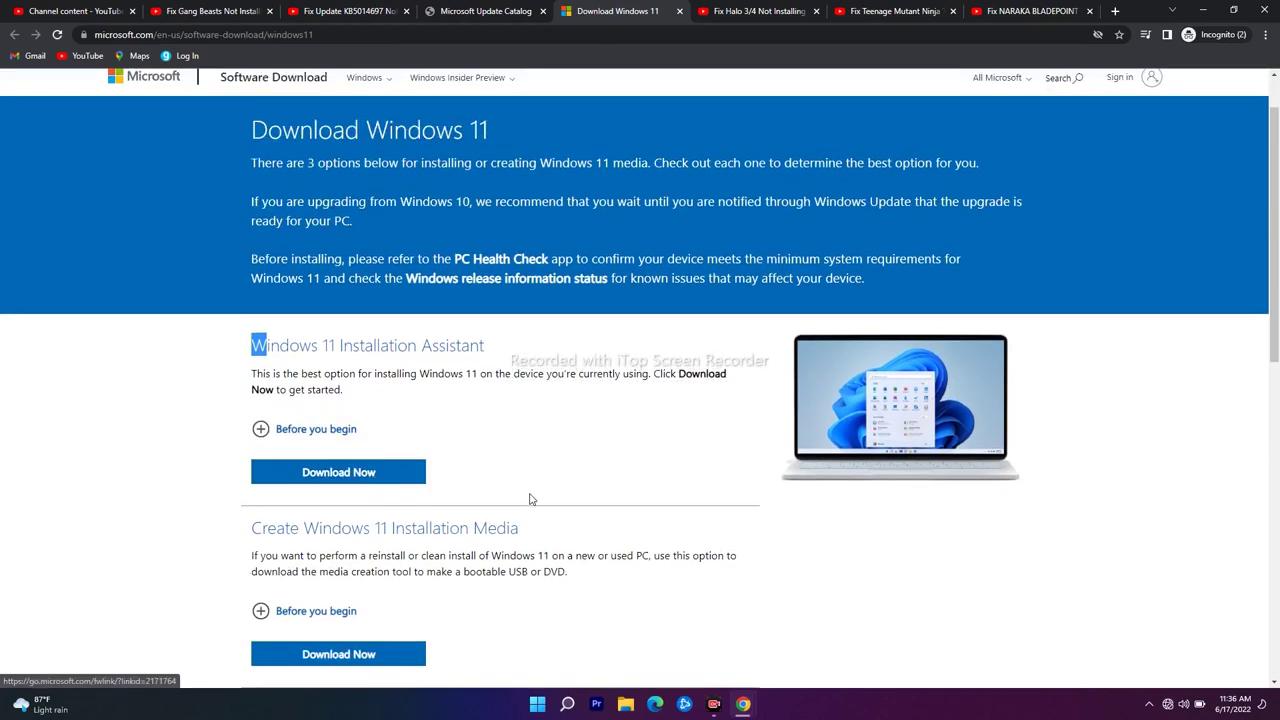
scroll(555, 500, "up", 1)
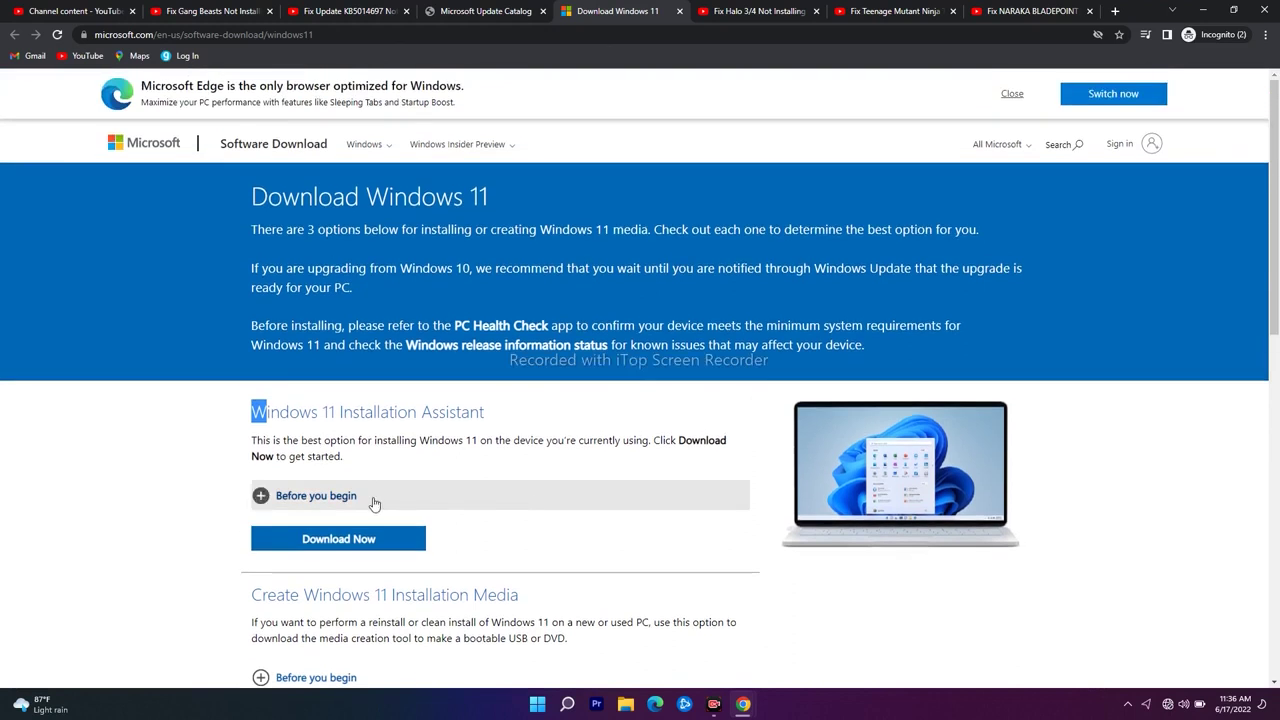
scroll(375, 500, "down", 2)
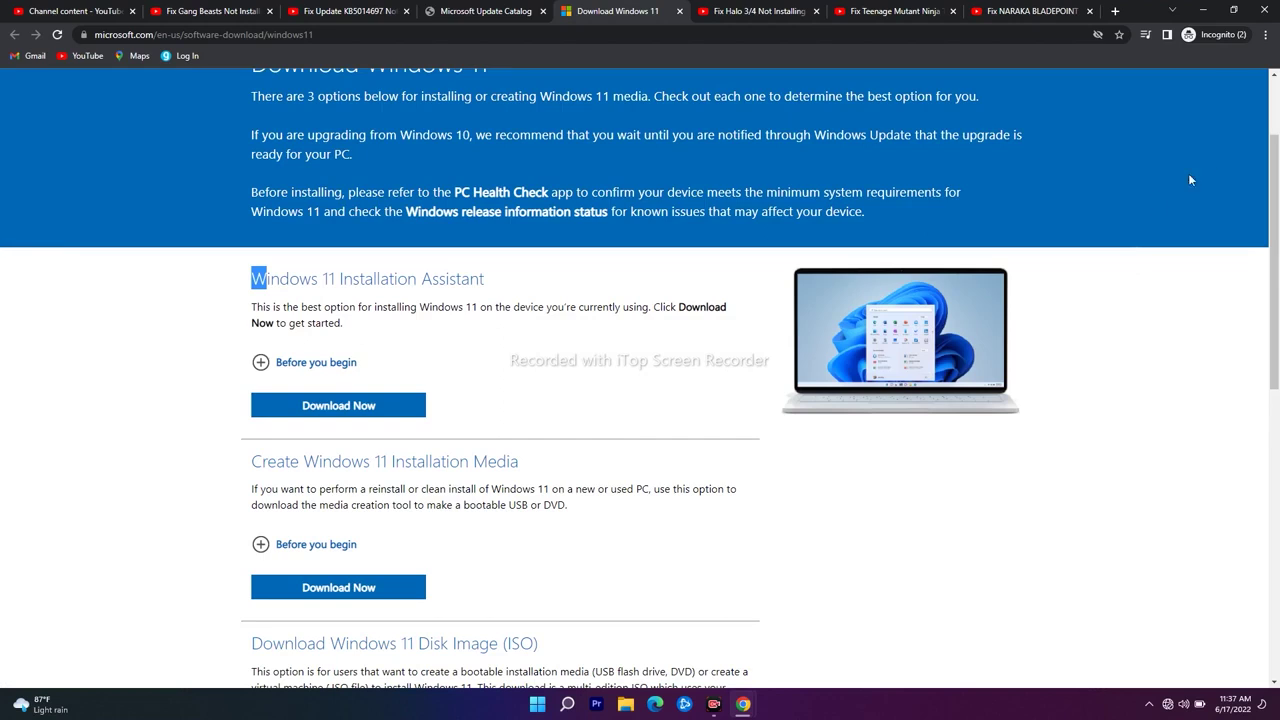
left_click(1204, 14)
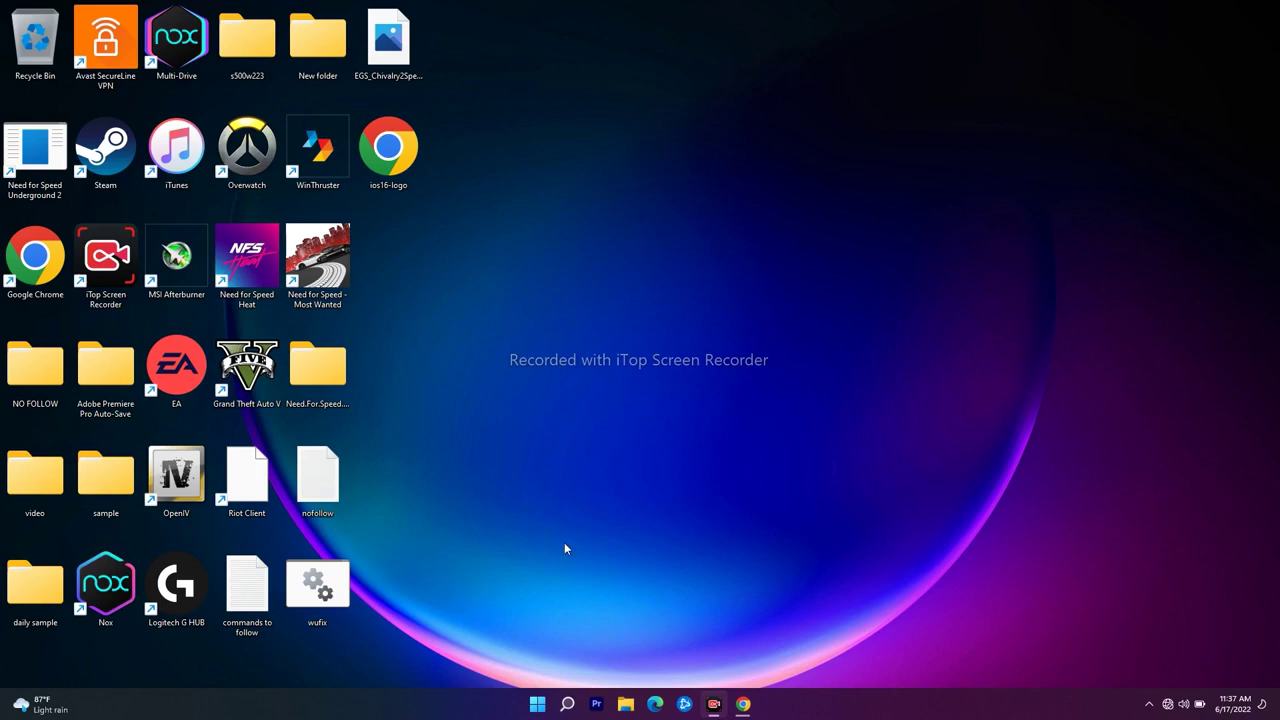
Run the existing wufix script, then open New Text Document and copy all its commands.
double_click(336, 598)
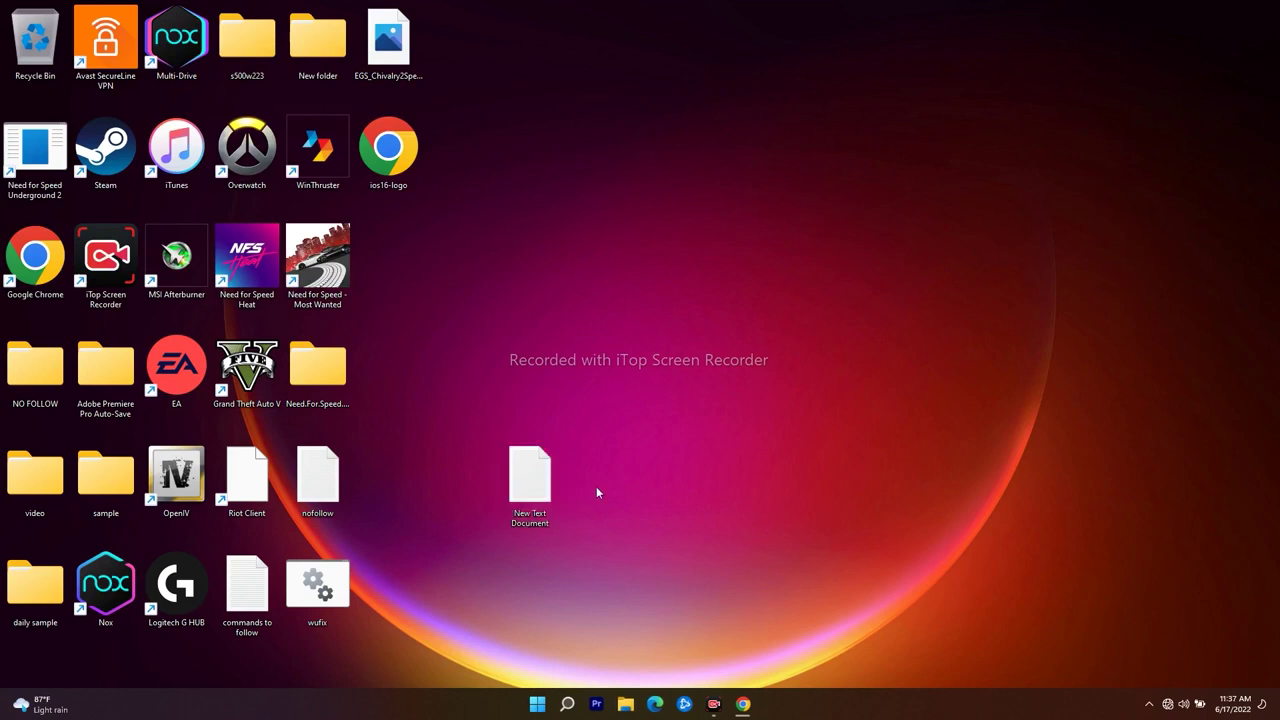
double_click(530, 497)
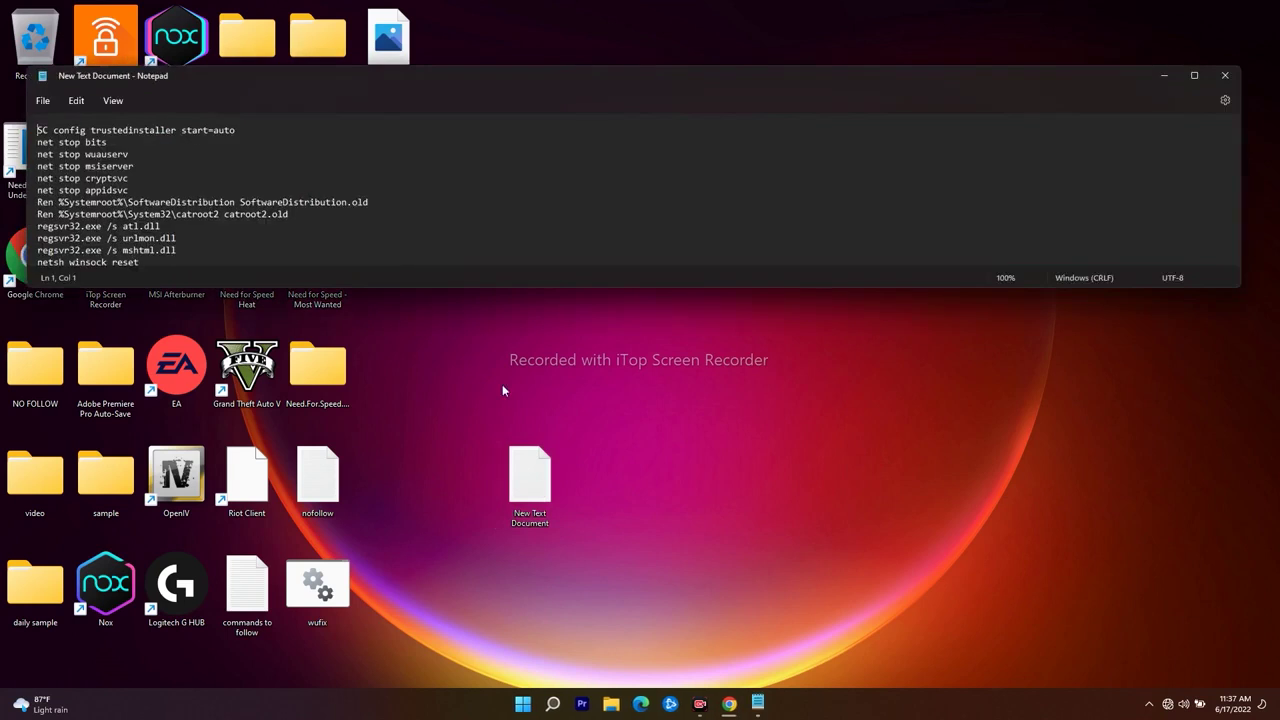
scroll(217, 238, "down", 2)
scroll(217, 238, "down", 2)
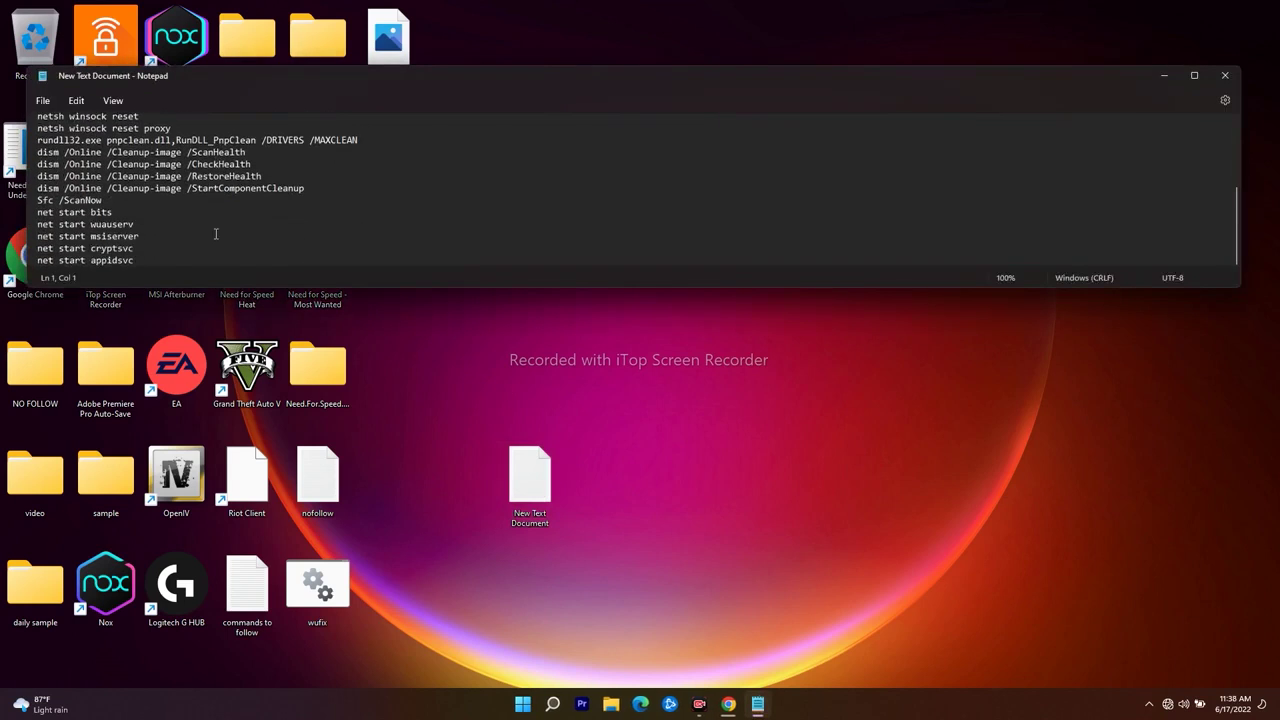
left_click_drag(150, 258, 12, 87)
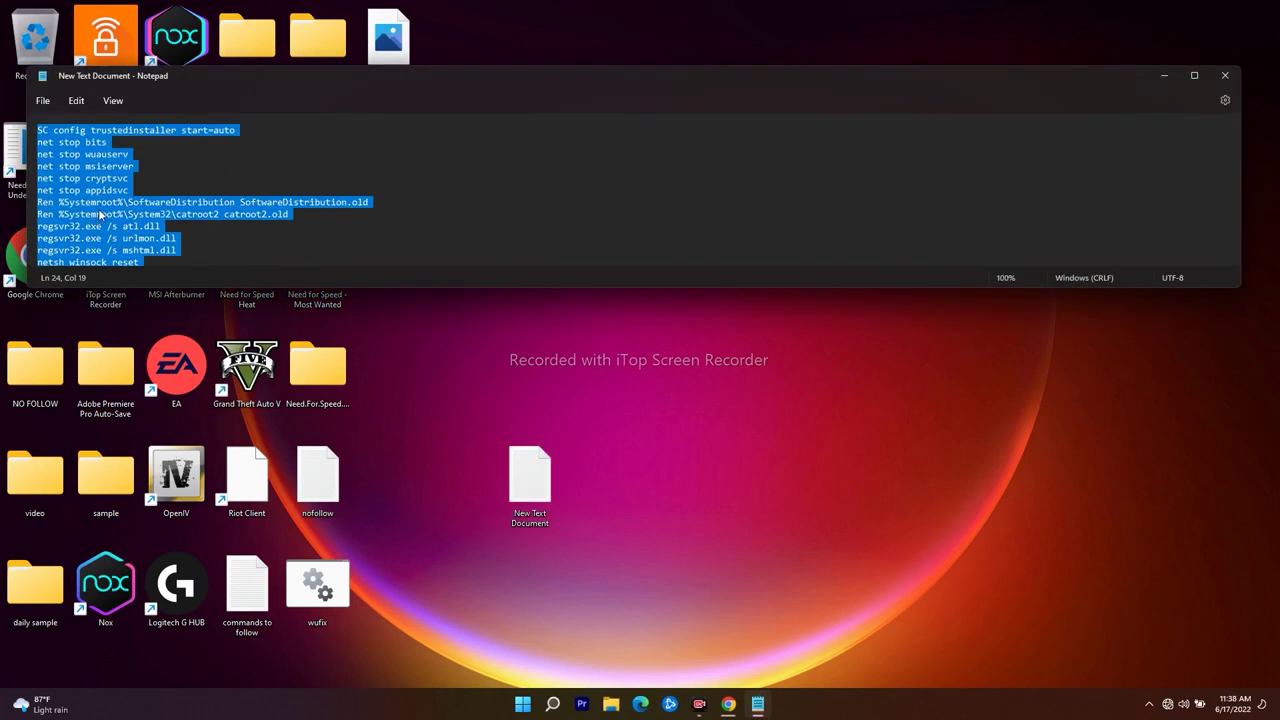
right_click(98, 206)
left_click(150, 275)
Start a new Notepad document and paste the copied repair commands into it.
left_click(1162, 76)
left_click(552, 704)
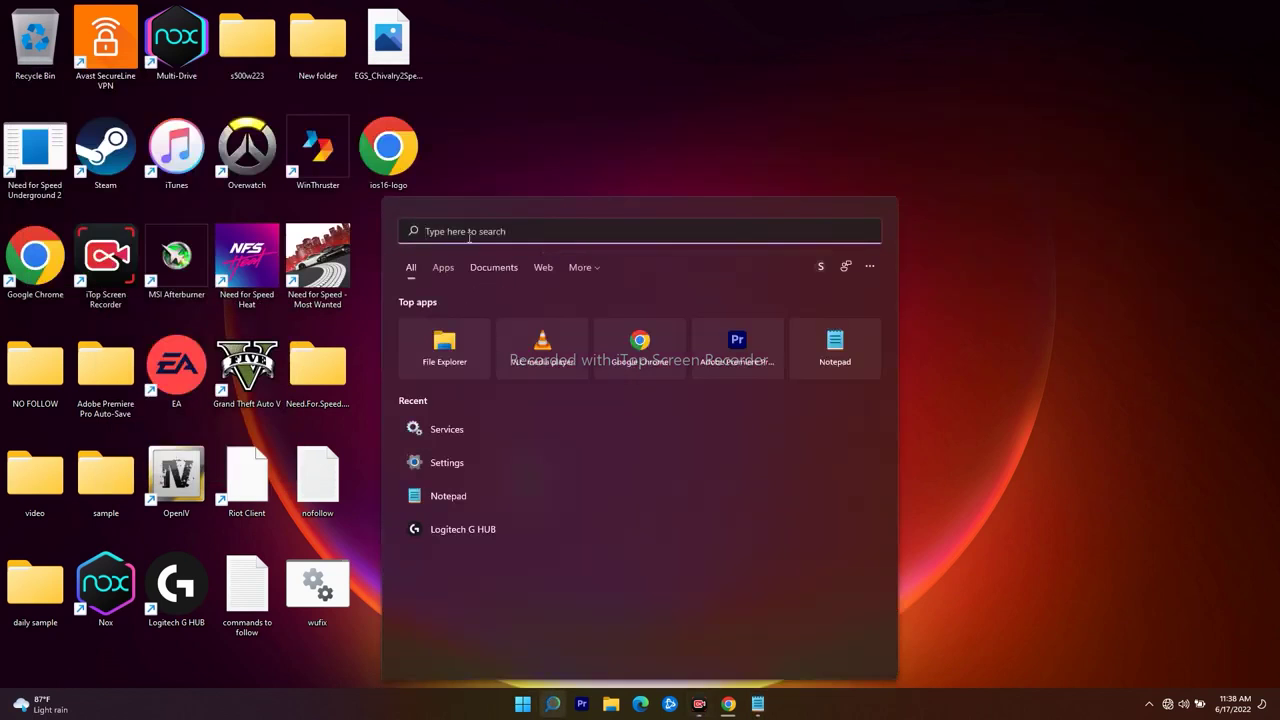
left_click(467, 494)
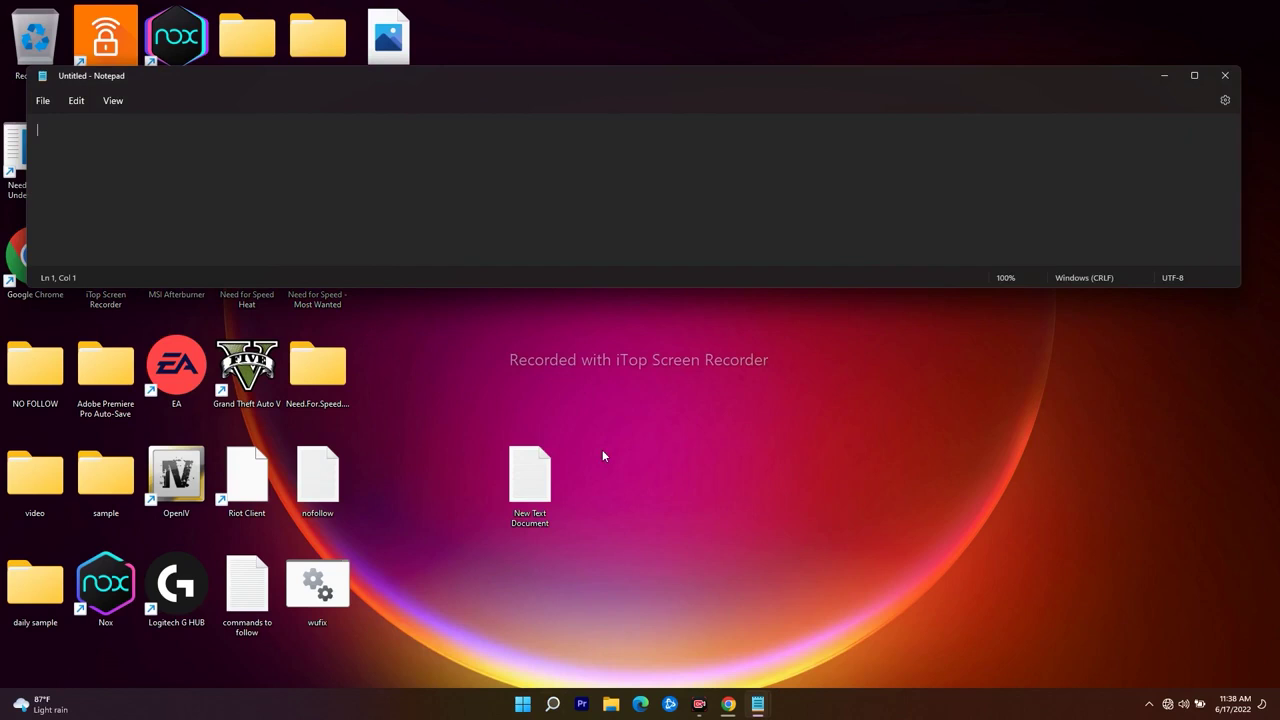
right_click(73, 130)
left_click(110, 226)
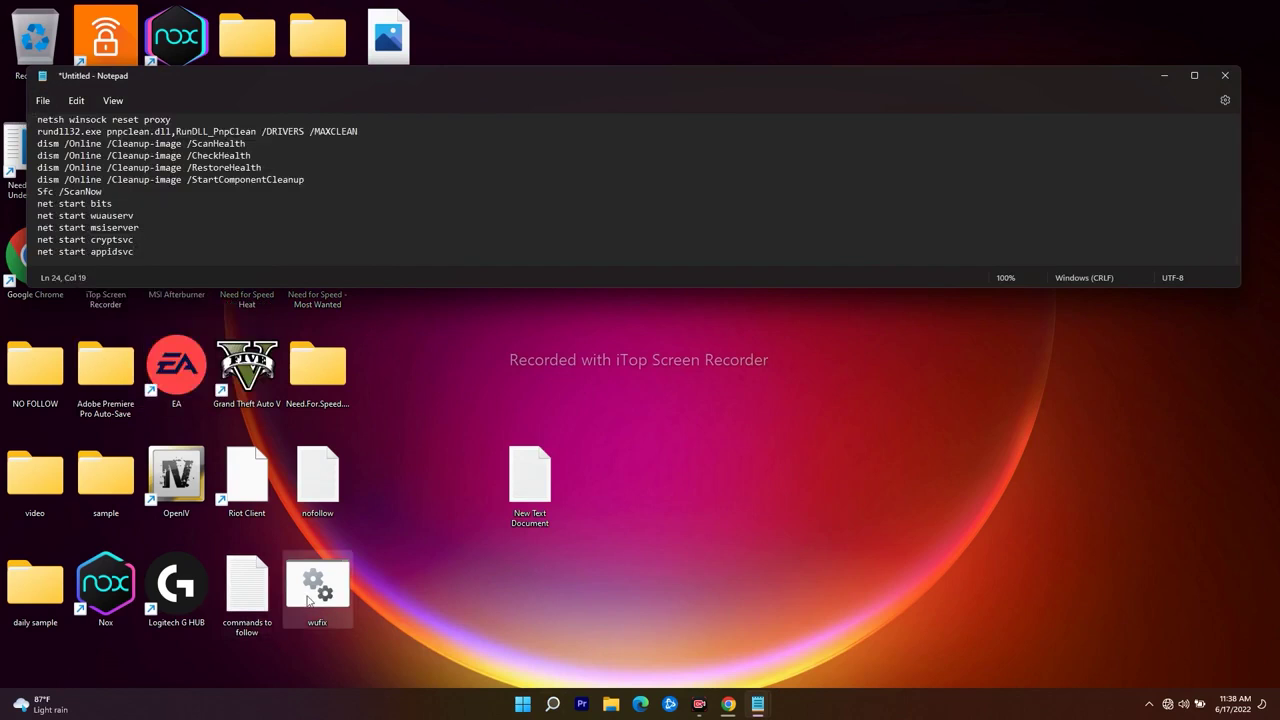
Save the commands as wufix.bat with type All files, replacing the existing file.
left_click(43, 101)
left_click(48, 189)
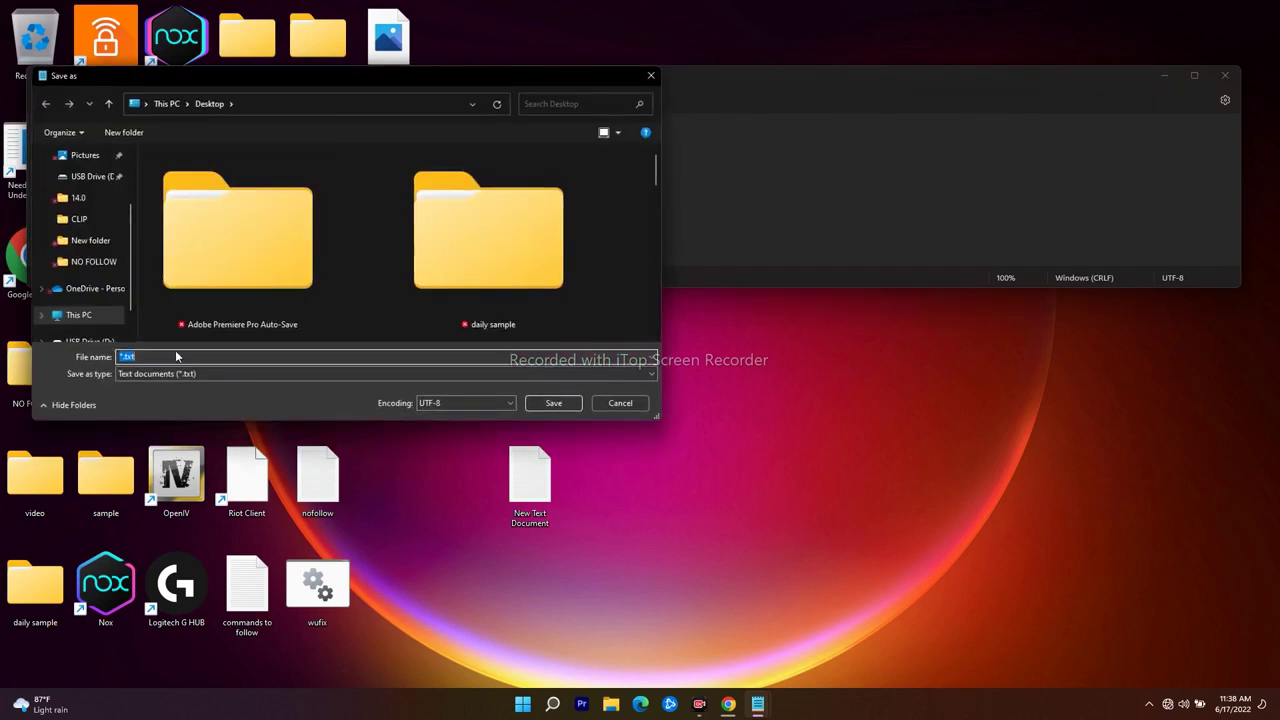
type("wufIX")
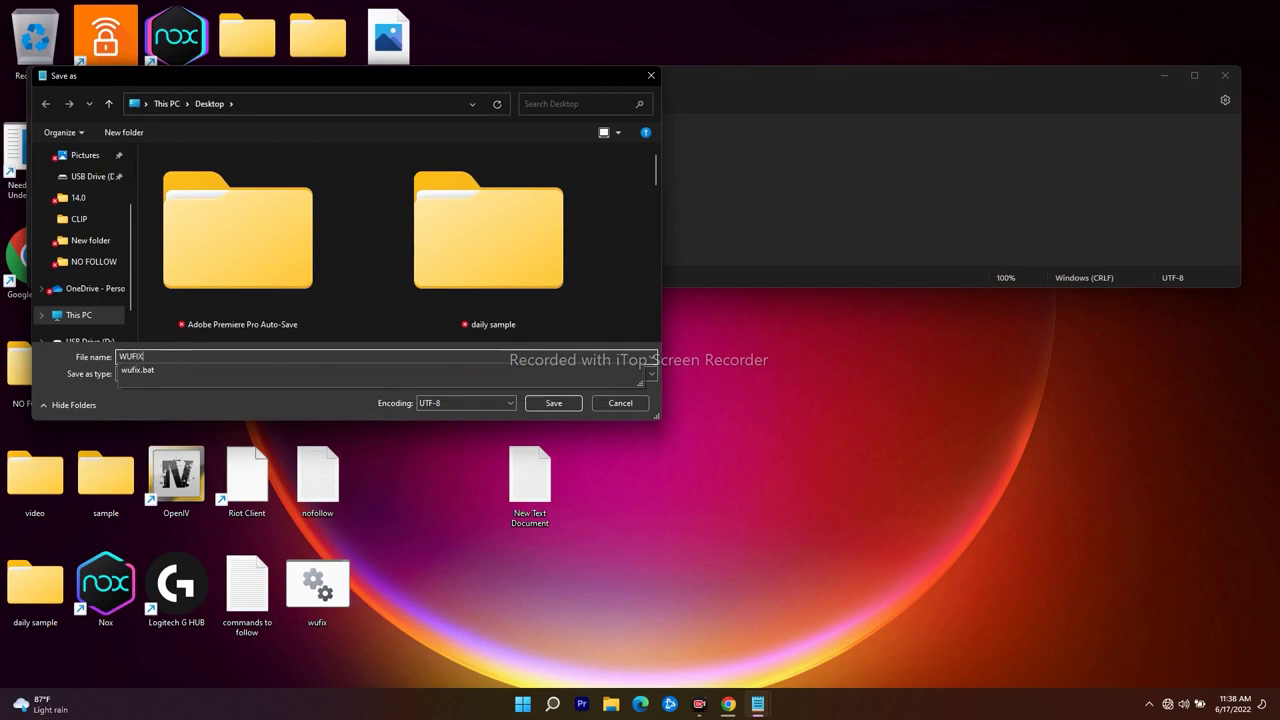
key("BackSpace")
key("BackSpace")
key("BackSpace")
key("BackSpace")
key("BackSpace")
key("BackSpace")
key("BackSpace")
key("BackSpace")
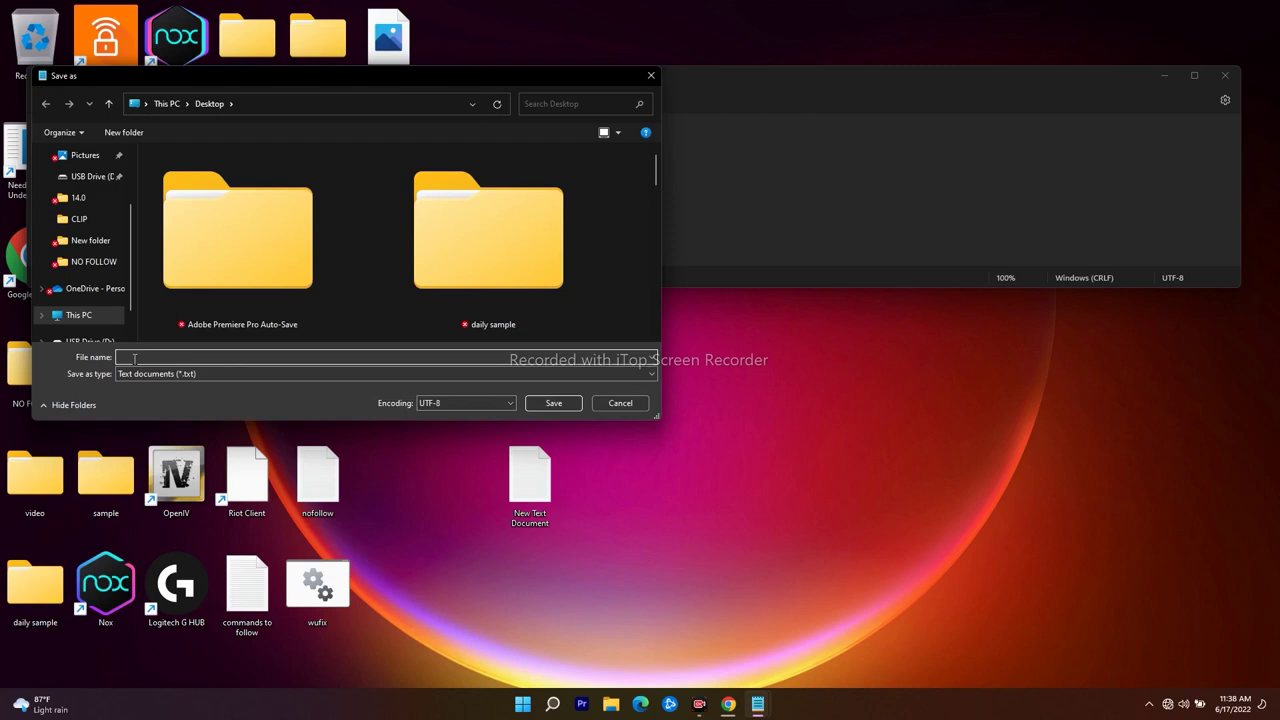
type("wufix")
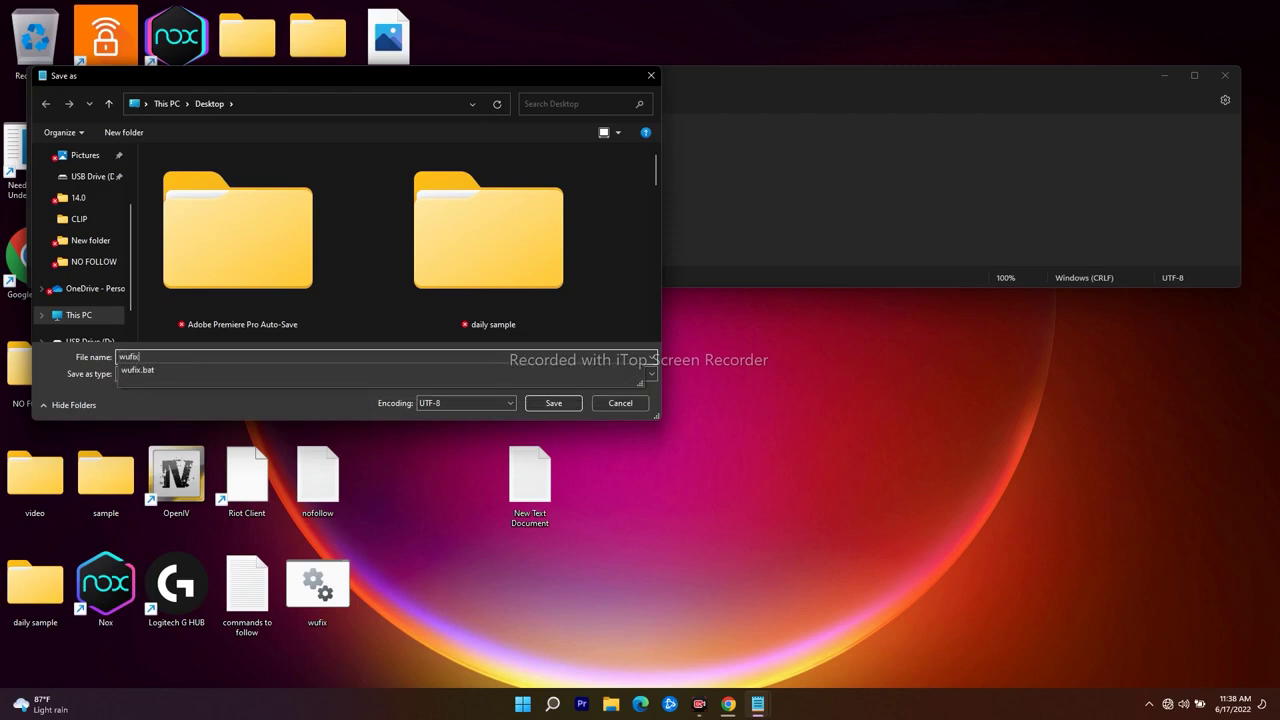
type(".bat")
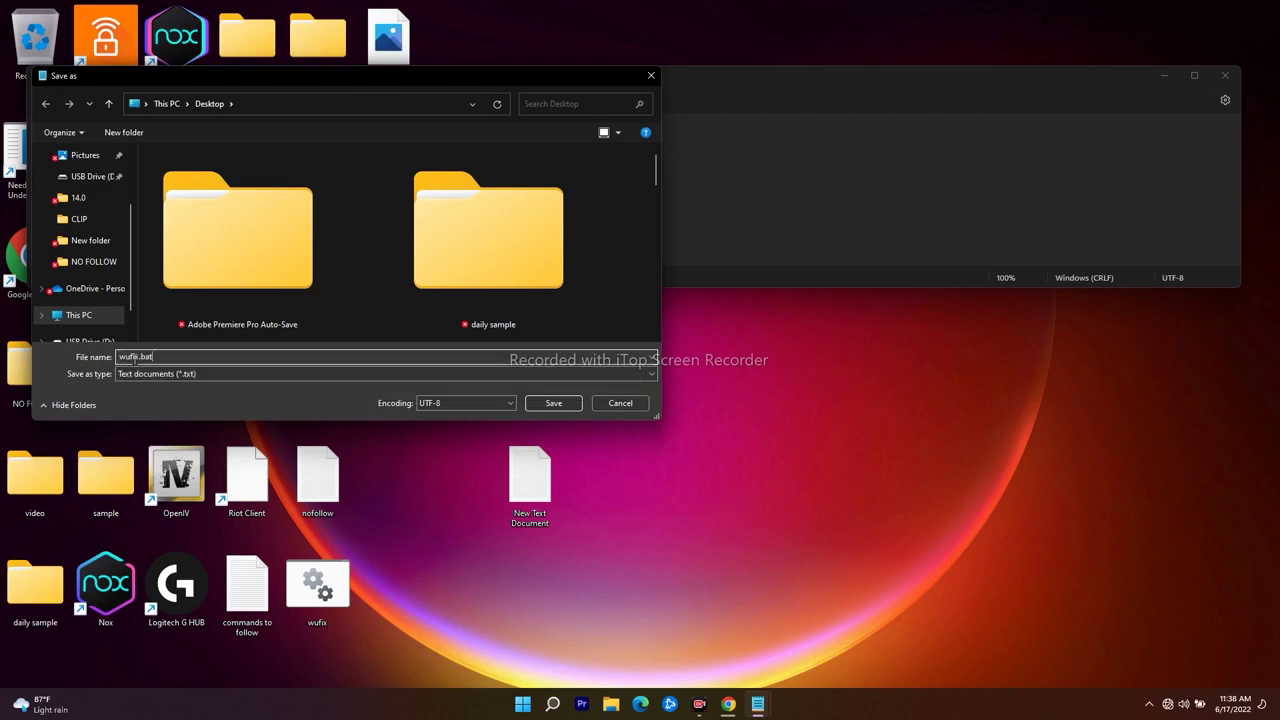
left_click(148, 374)
left_click(148, 392)
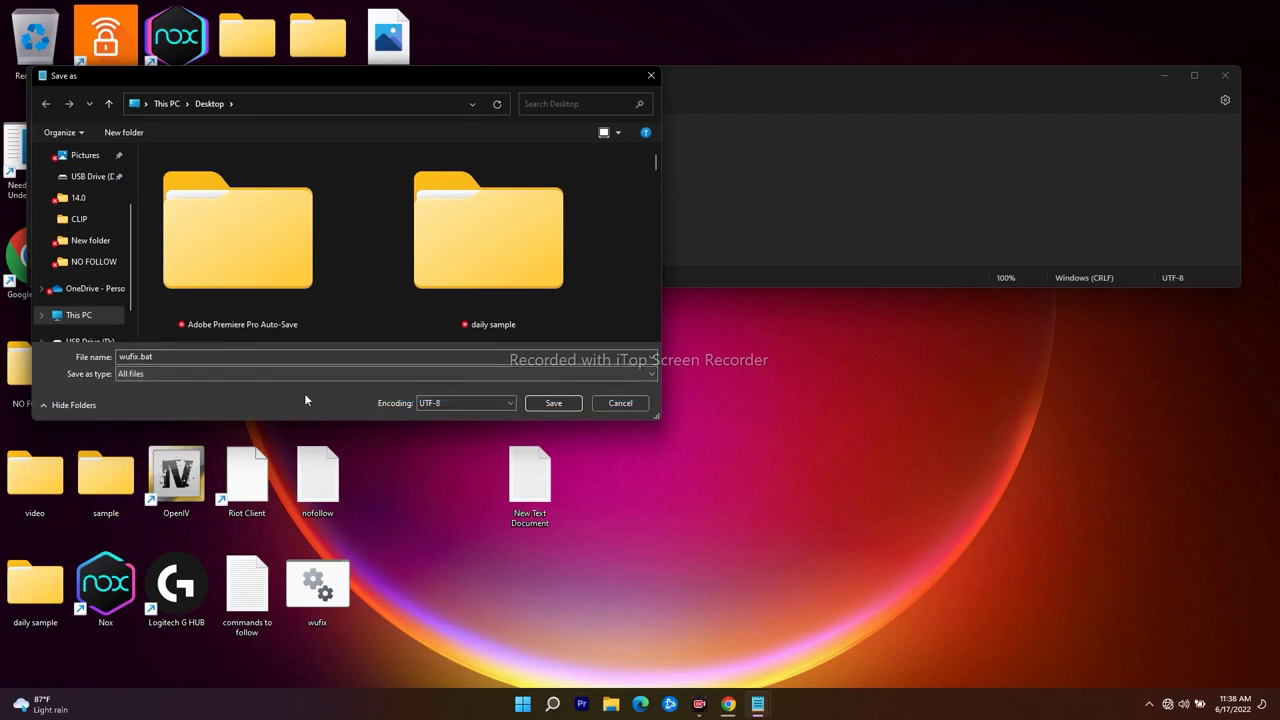
left_click(555, 404)
left_click(672, 352)
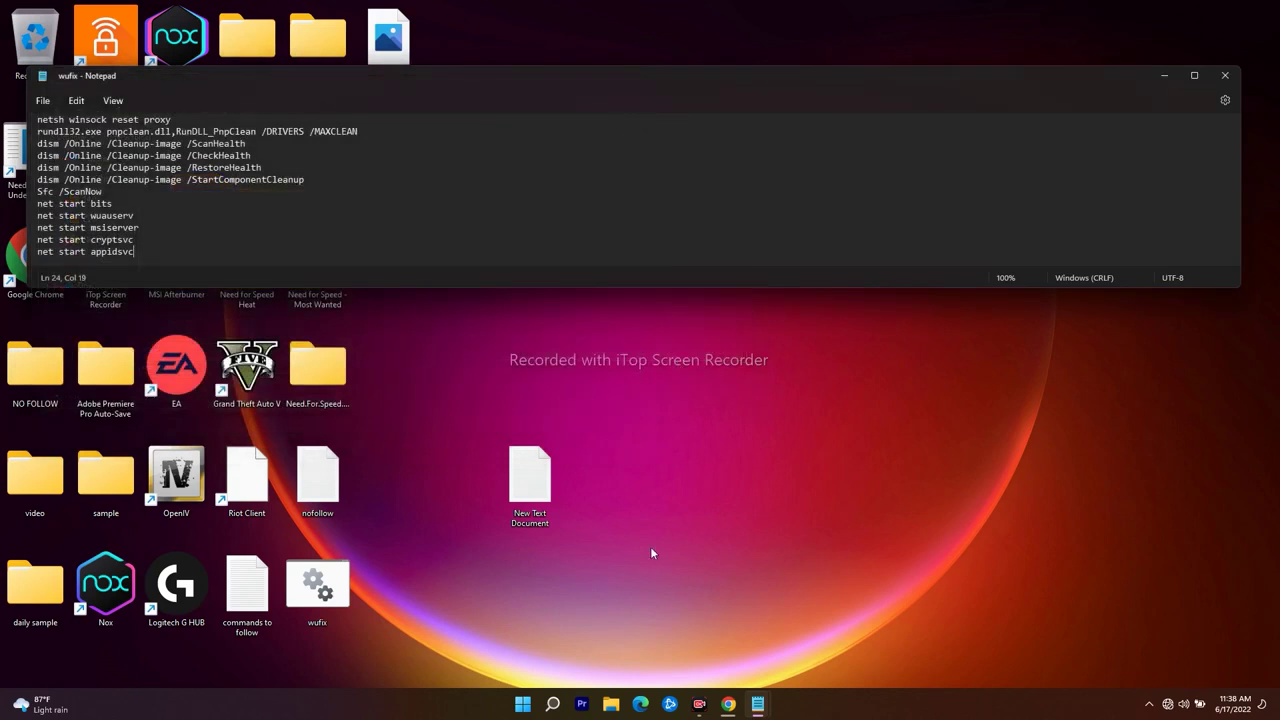
Minimize Notepad, refresh the desktop, run wufix, and show its Run as administrator menu.
left_click(1163, 76)
right_click(974, 201)
left_click(1016, 268)
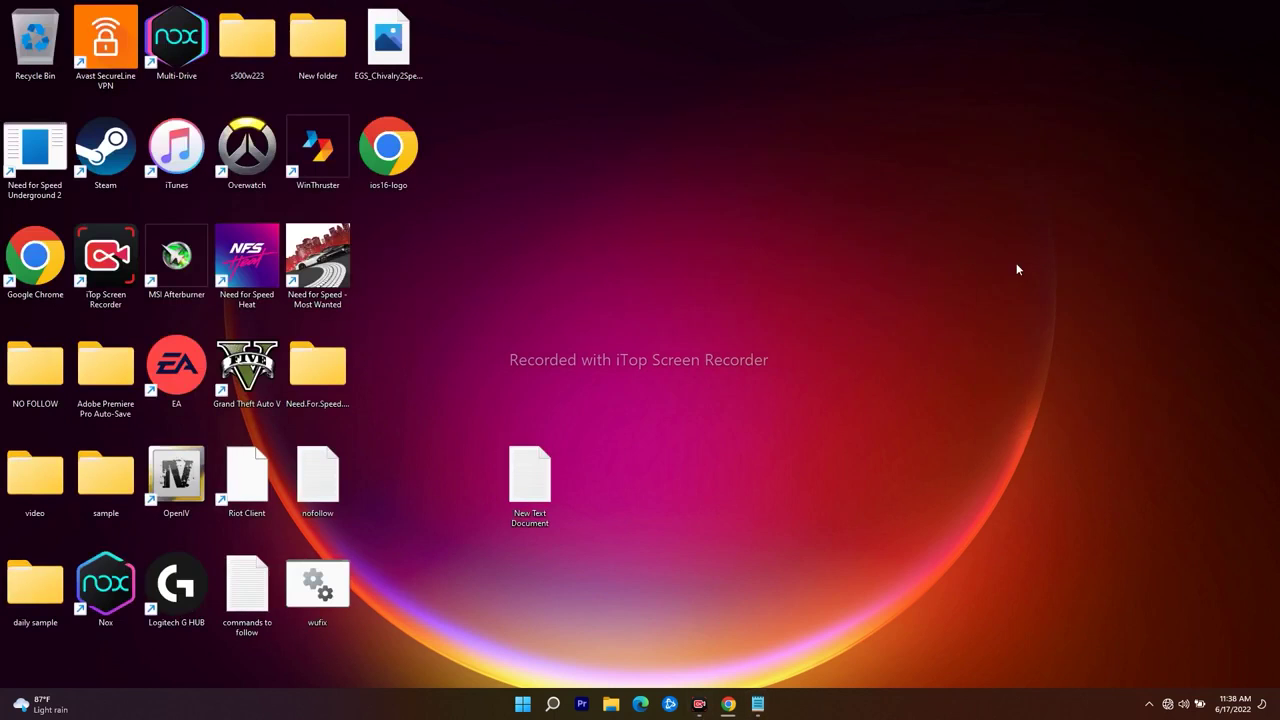
double_click(316, 584)
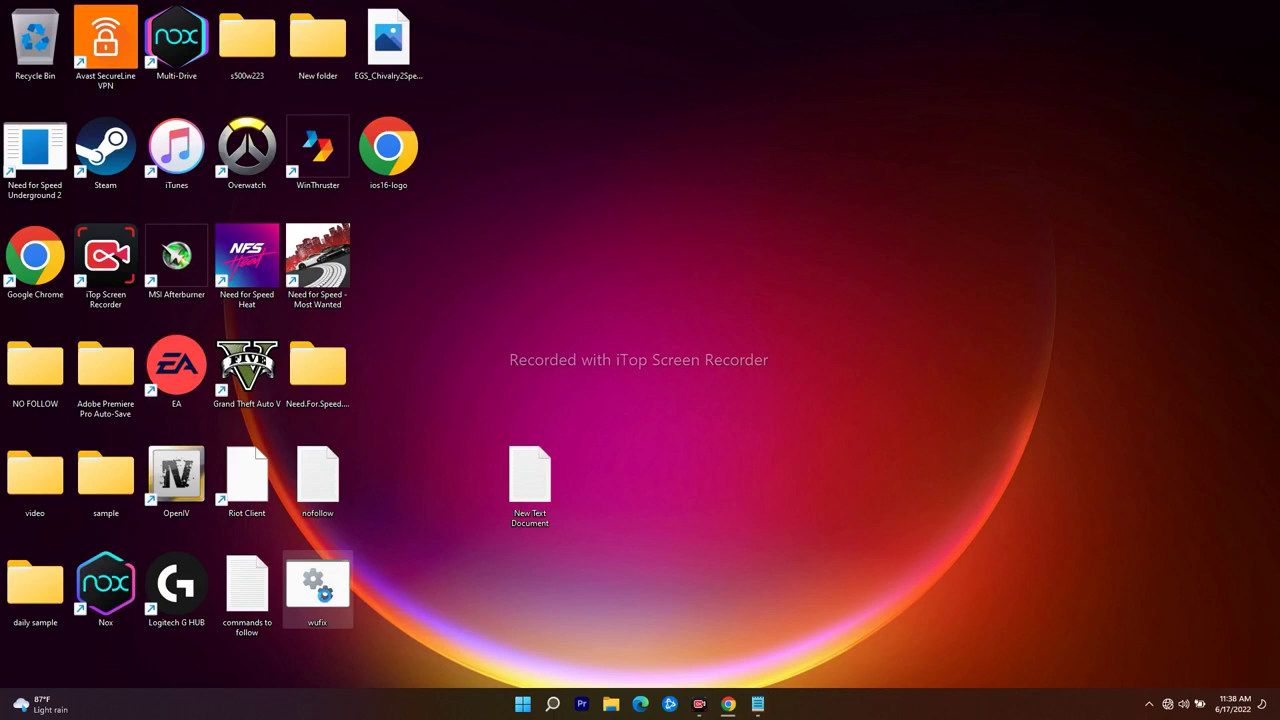
right_click(330, 620)
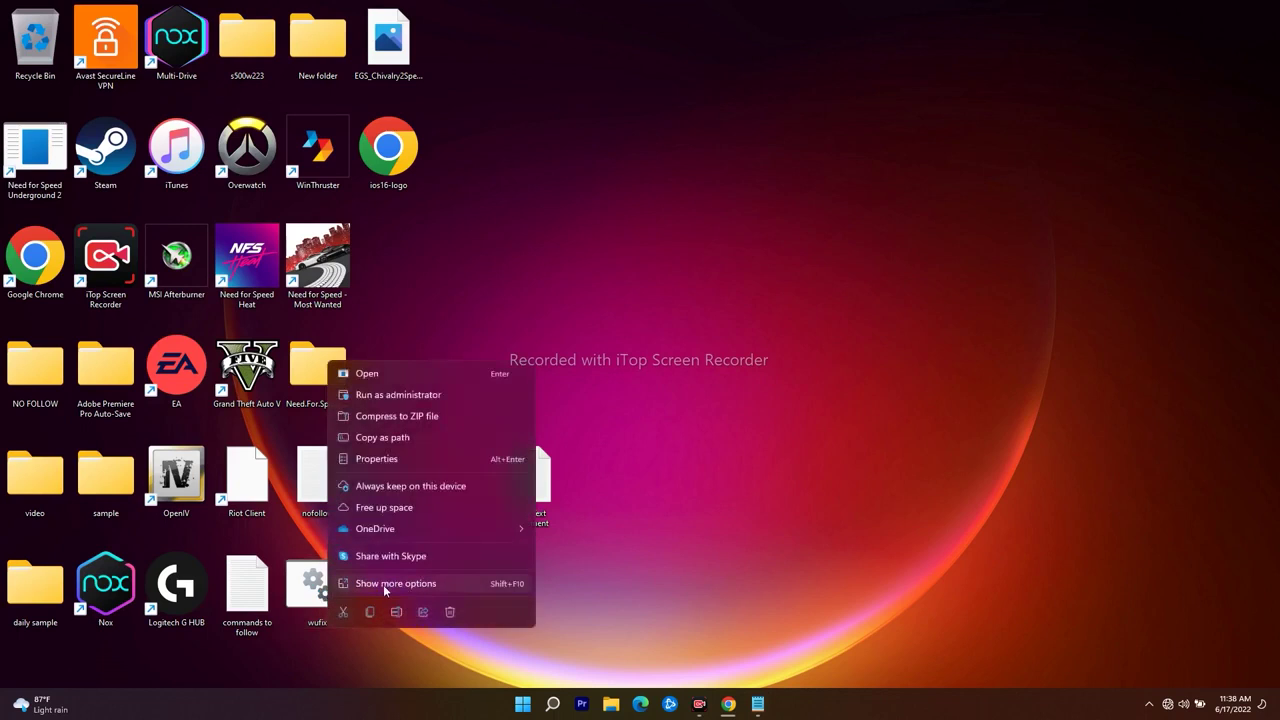